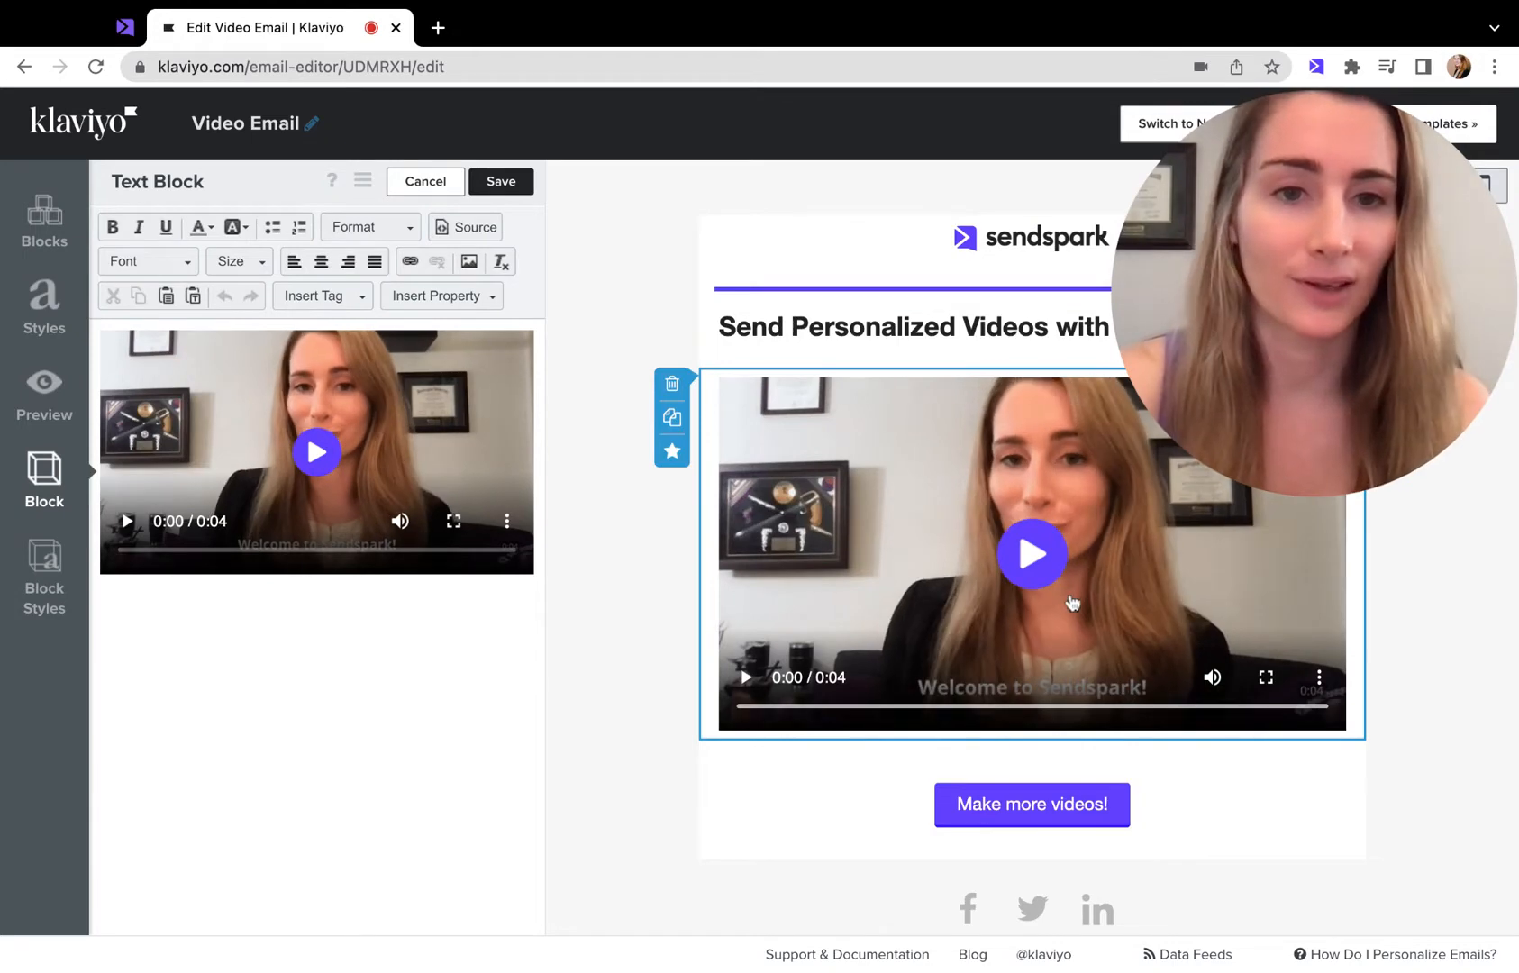
Step: Switch to Sendspark and set the video page title to "Hi" followed by the First Name merge tag and "!"
scroll(1006, 662, down, 1)
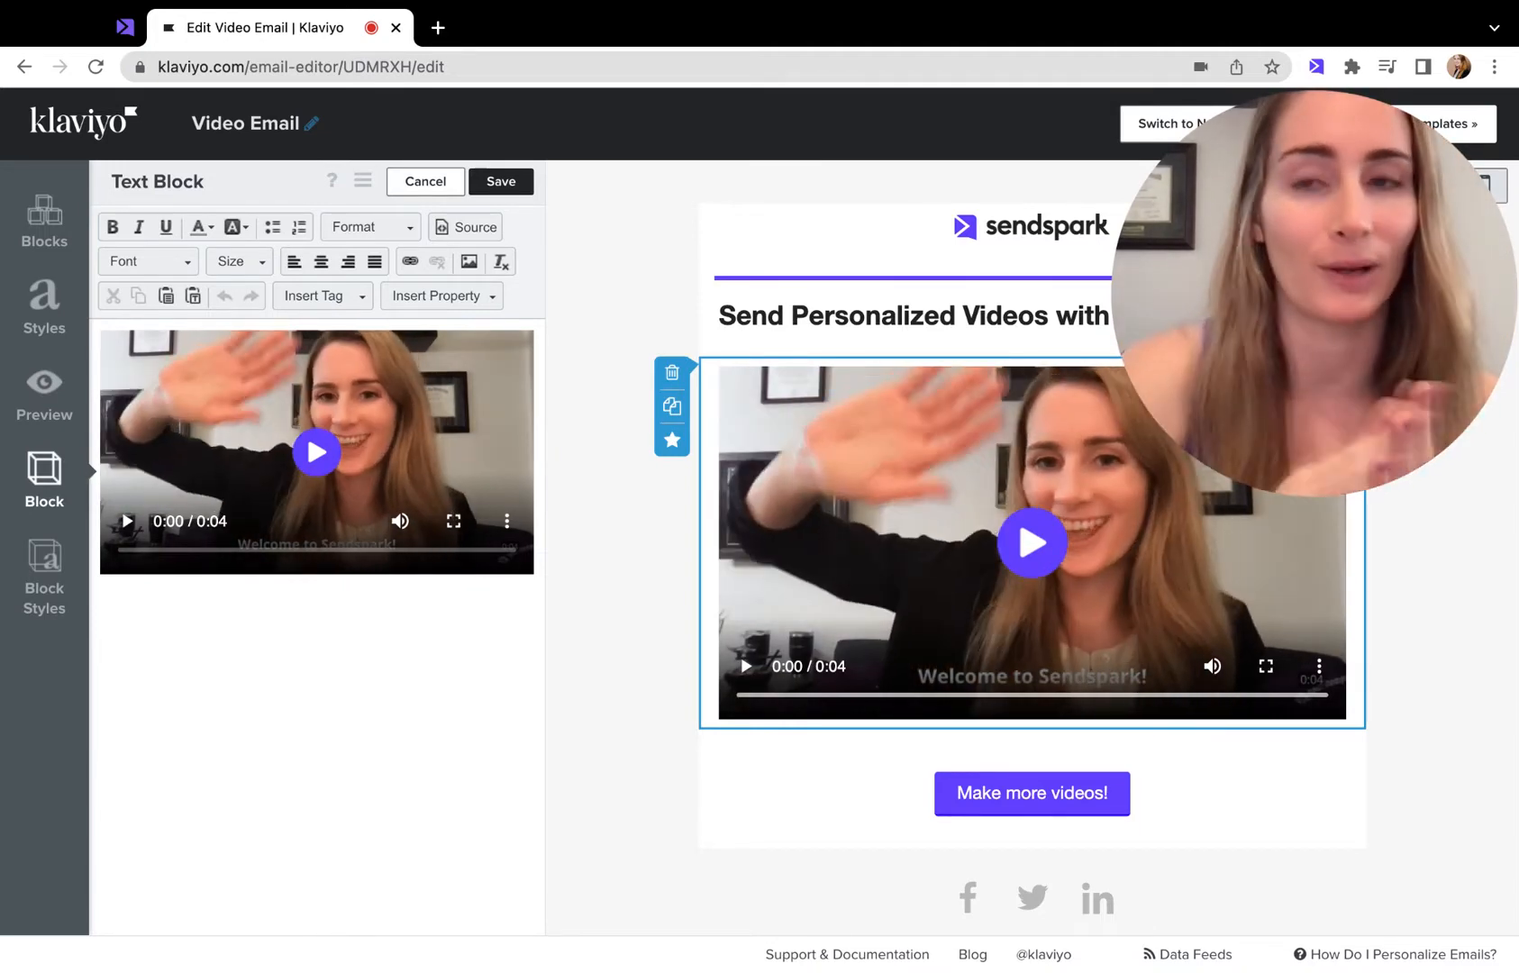
click(127, 28)
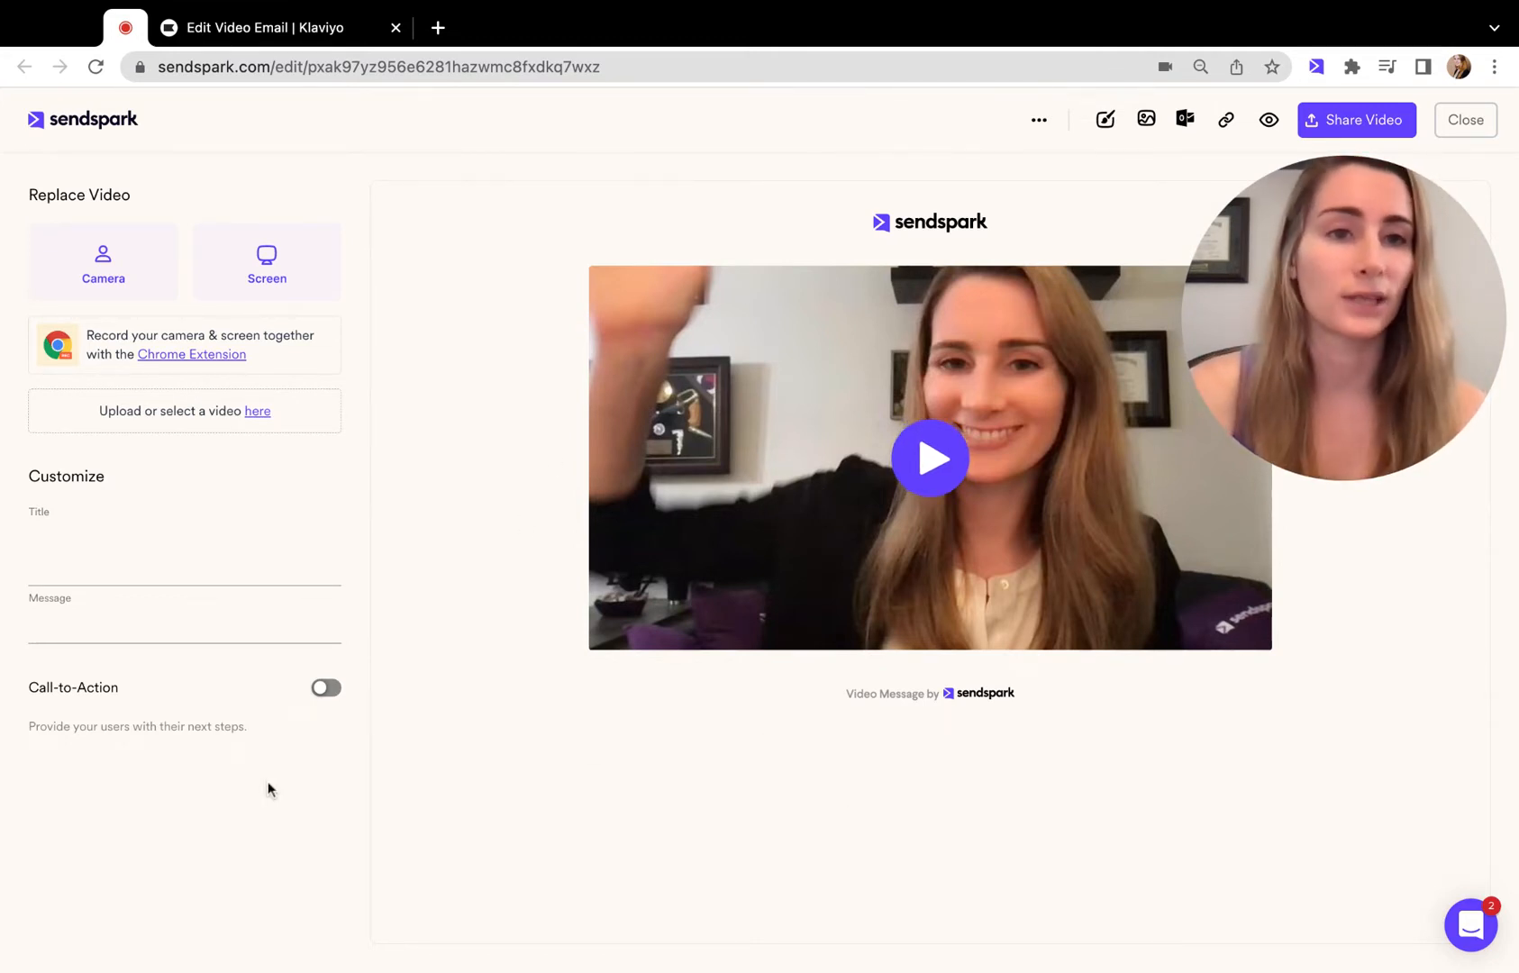
click(139, 566)
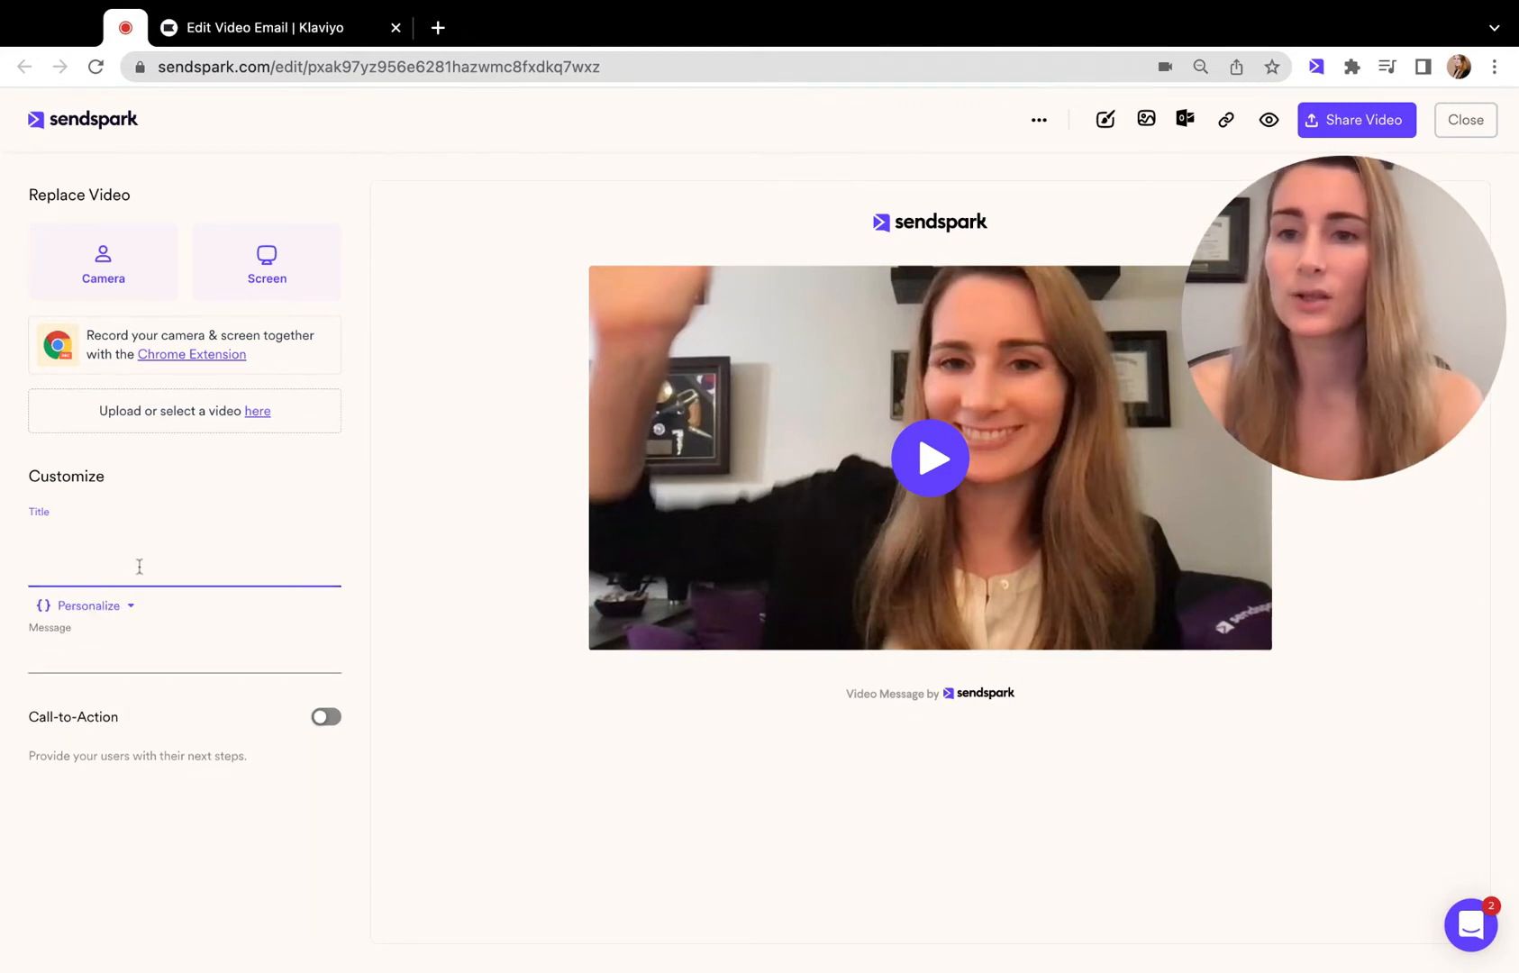
text(Hi)
click(88, 576)
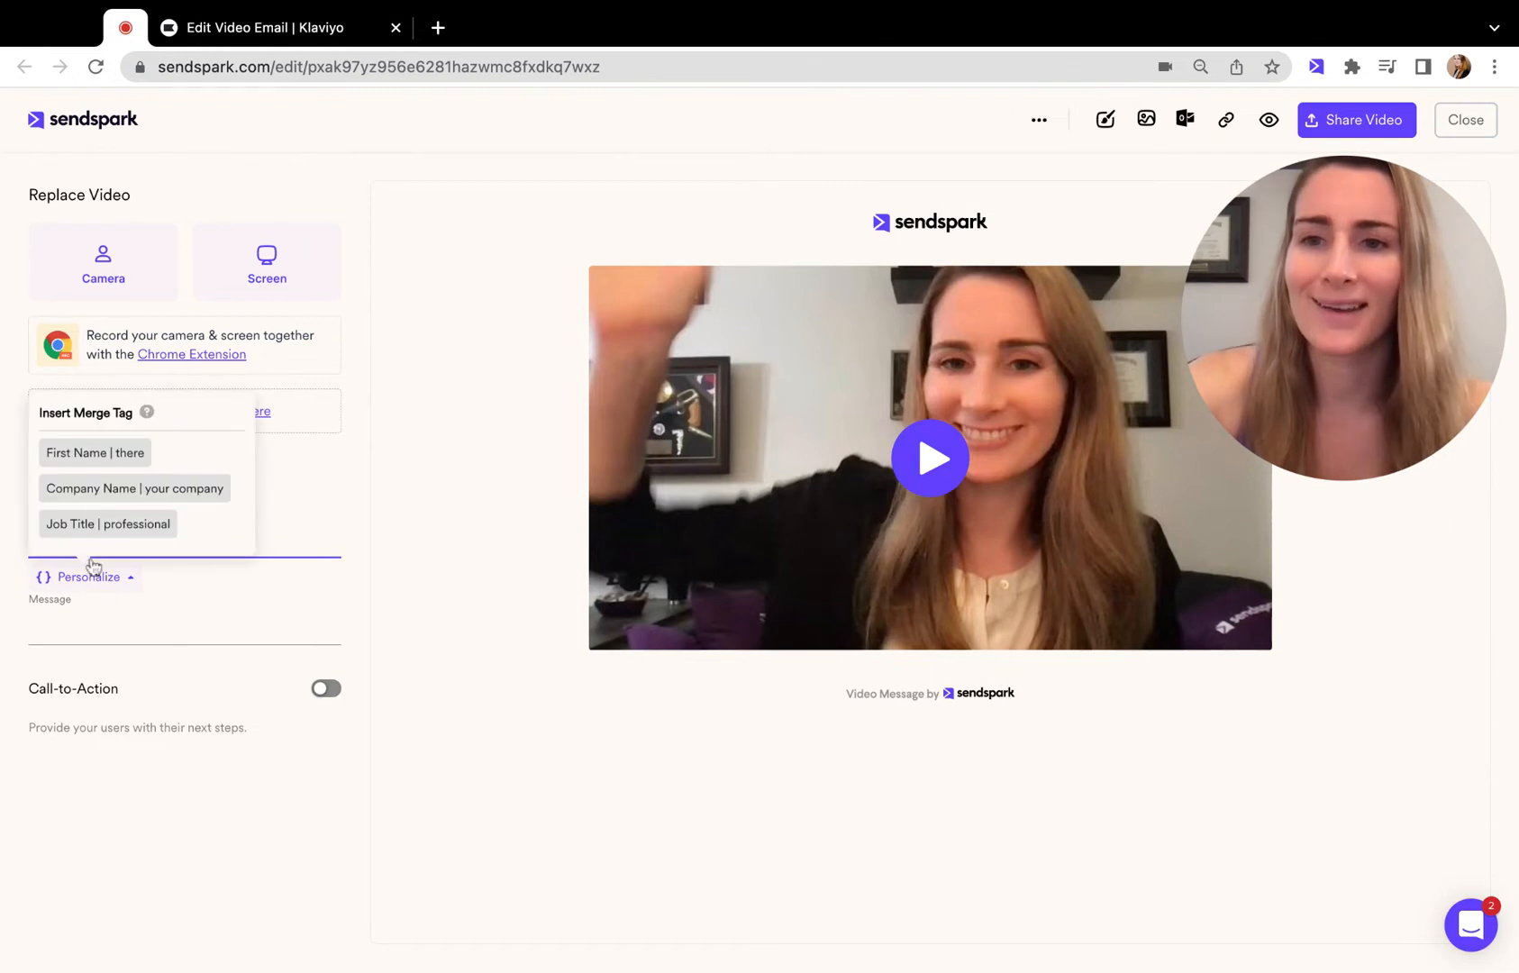
click(102, 448)
text(!)
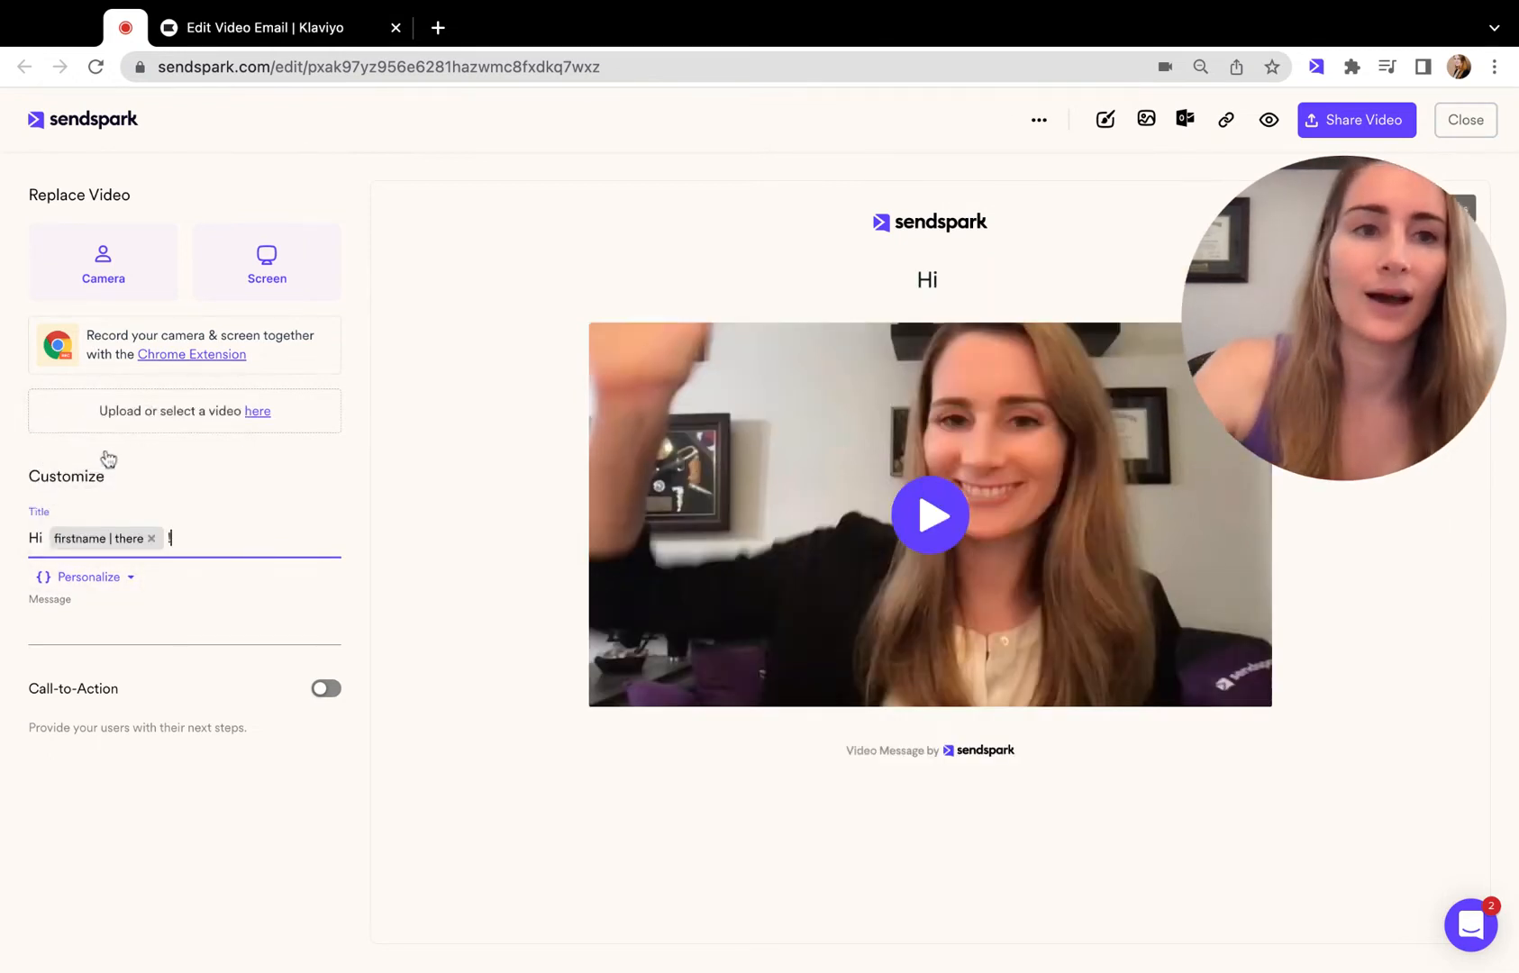
Step: Set the message to "Would love to show how we can help" followed by the Company Name merge tag
click(144, 621)
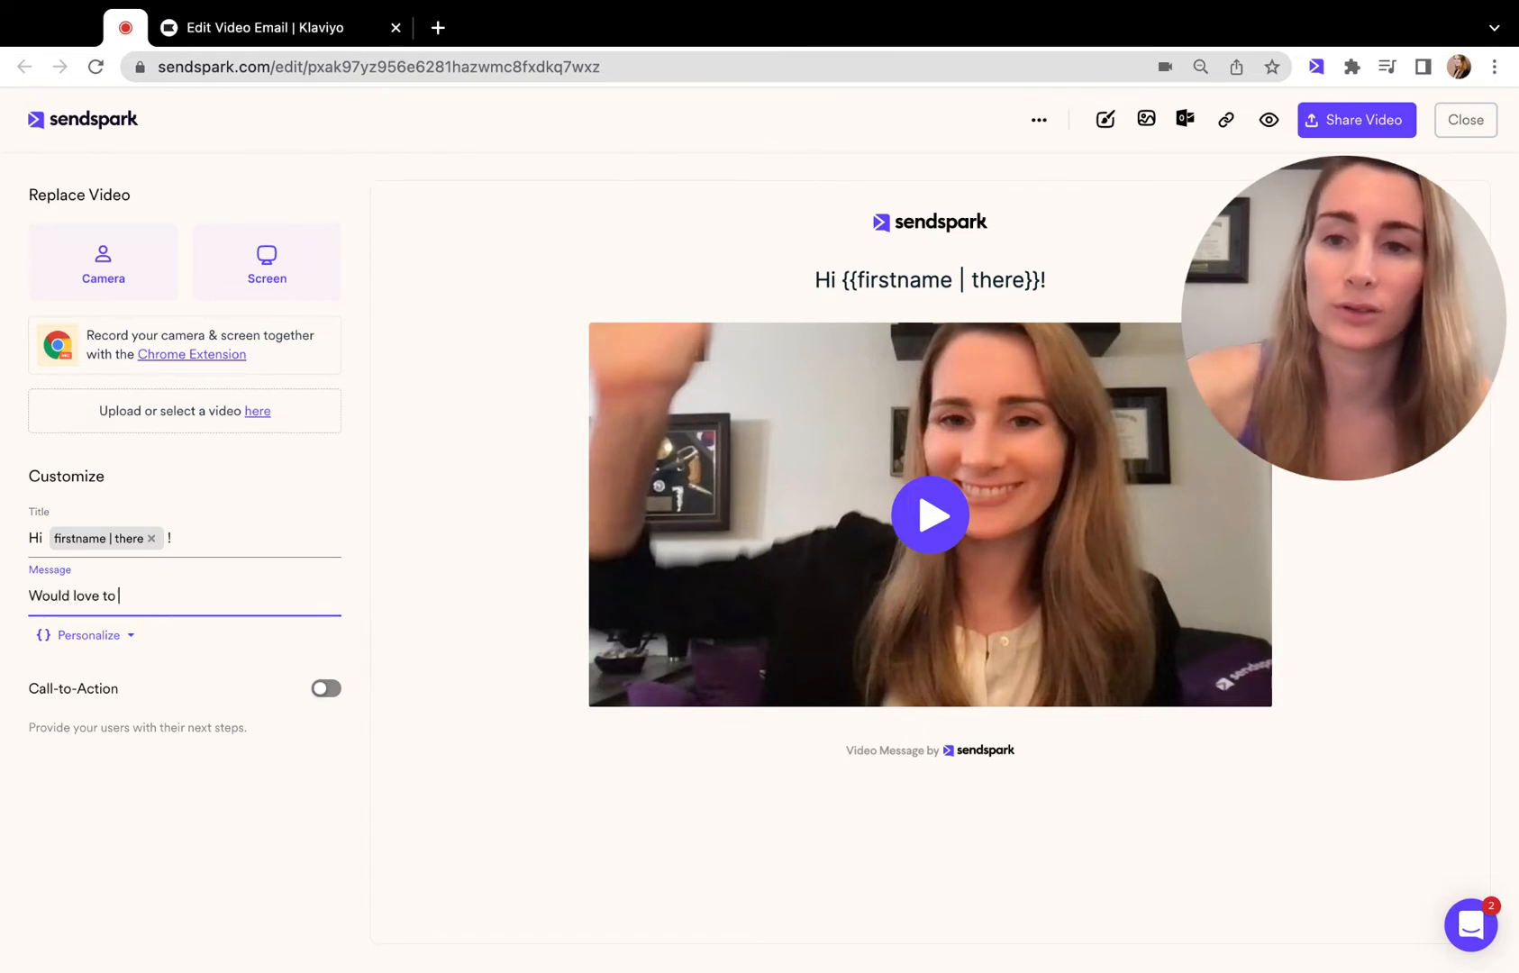
text(Would love to show how we c)
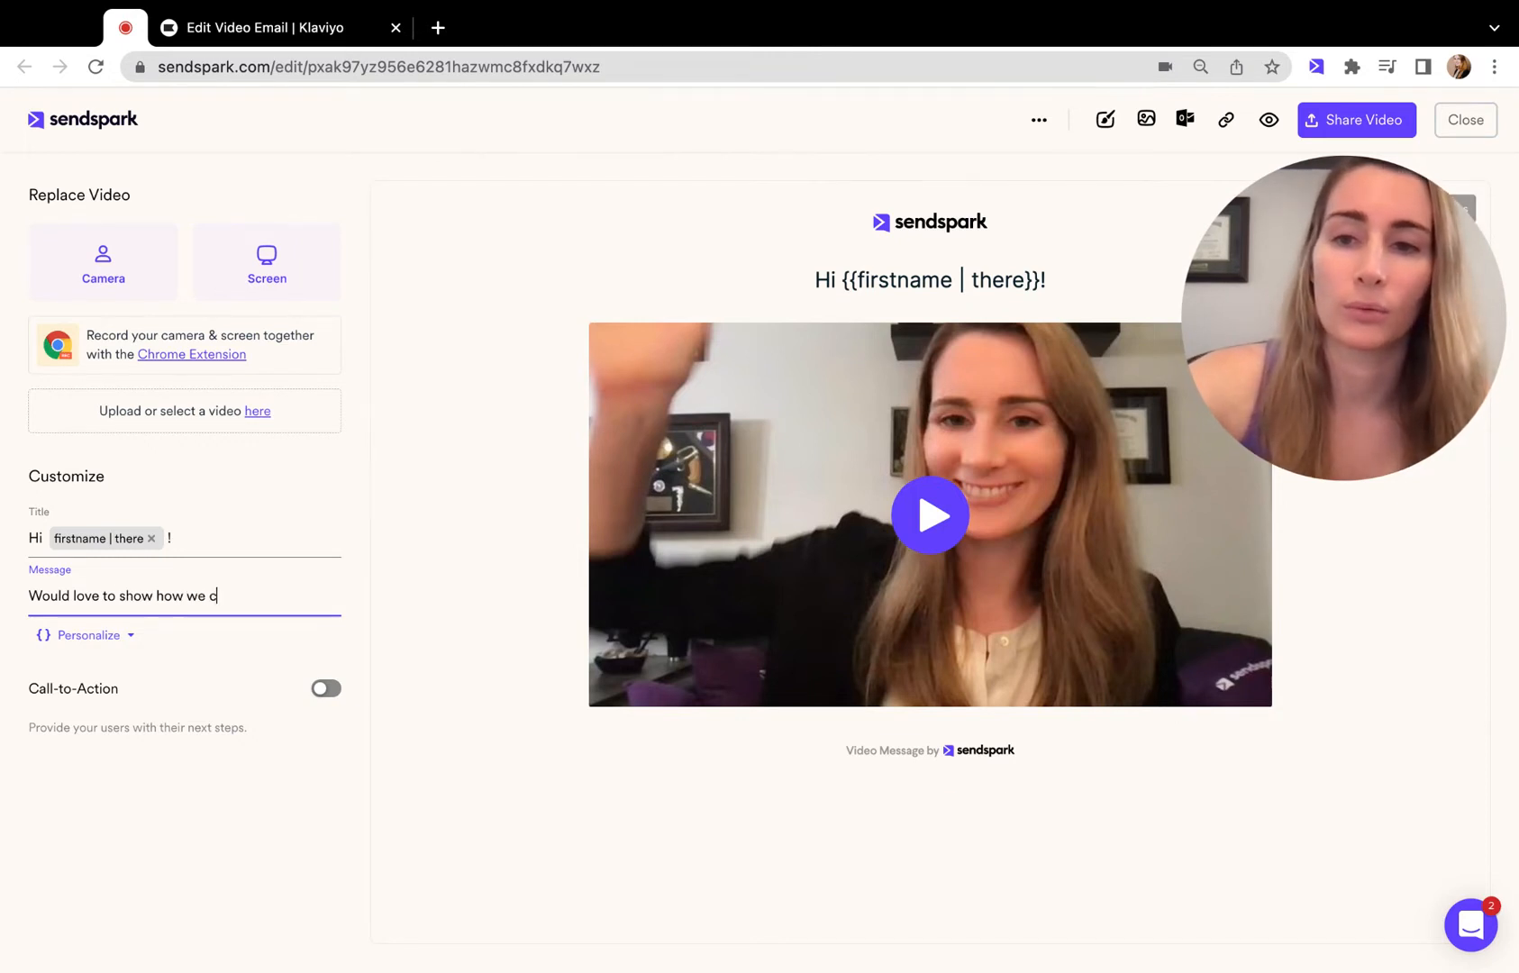
text(an help)
click(112, 635)
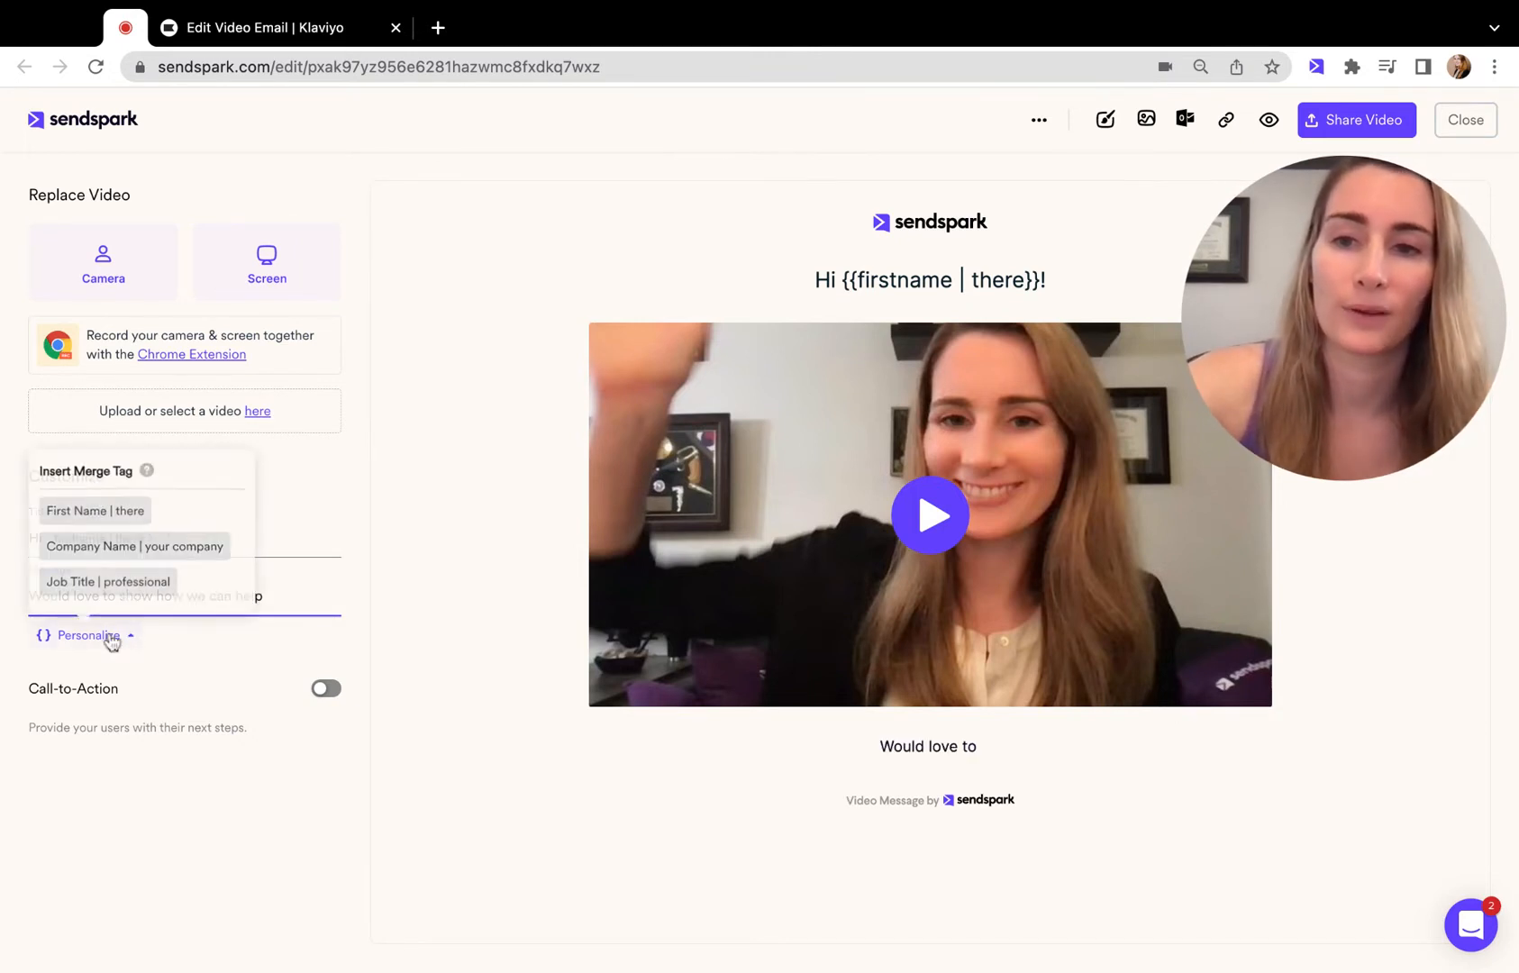
click(127, 543)
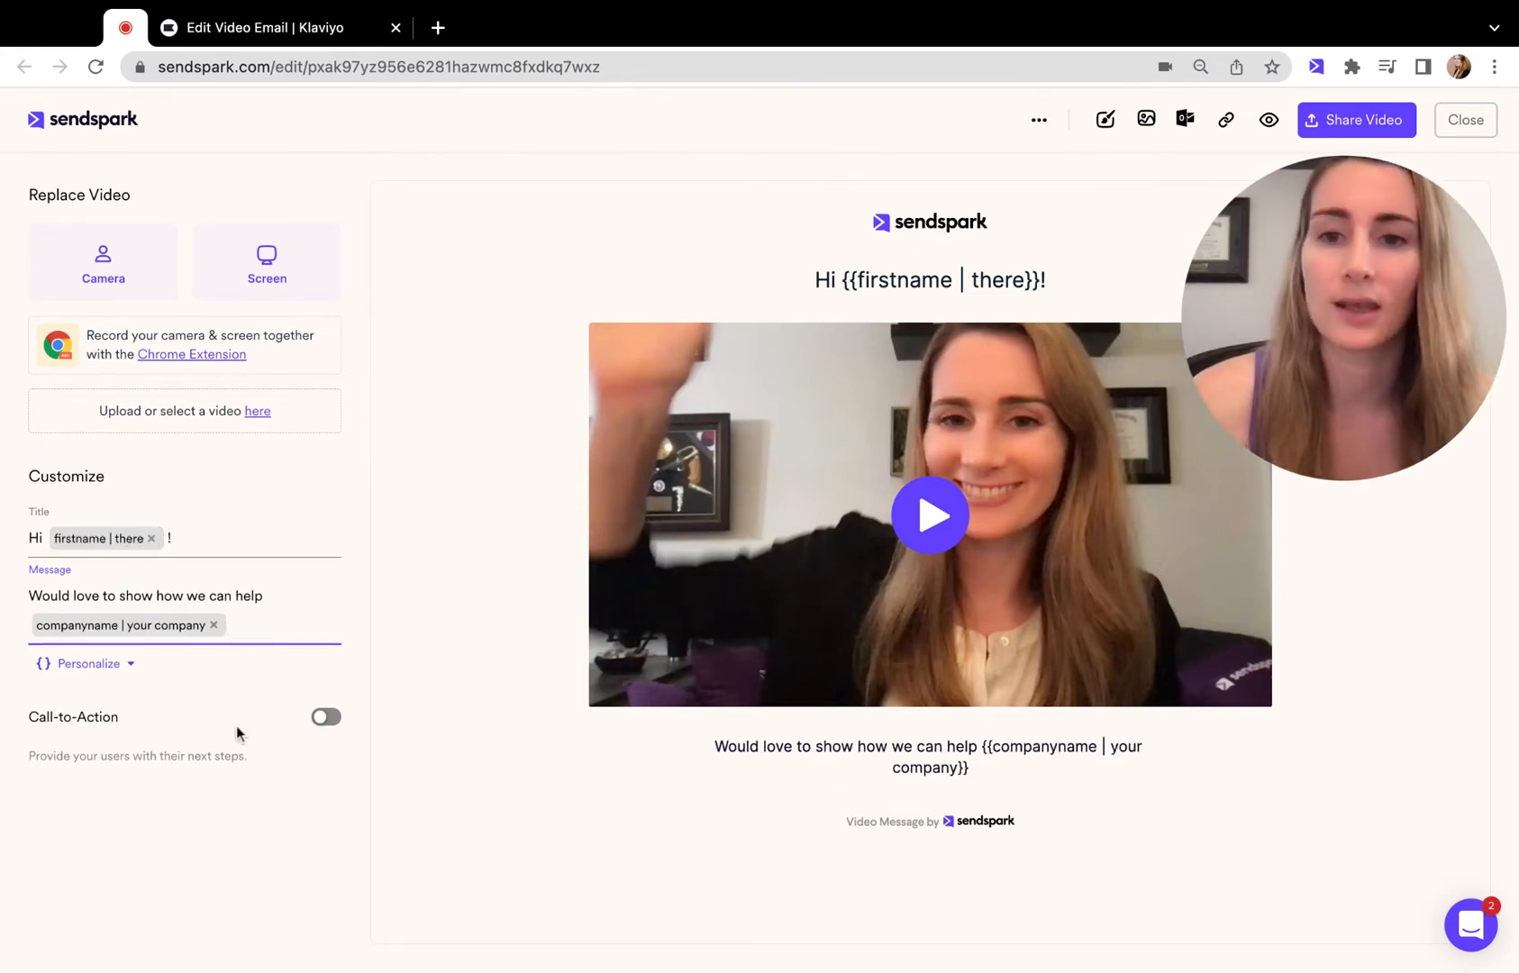
Step: Enable the call-to-action and set its button text to "Buy Now!"
click(326, 718)
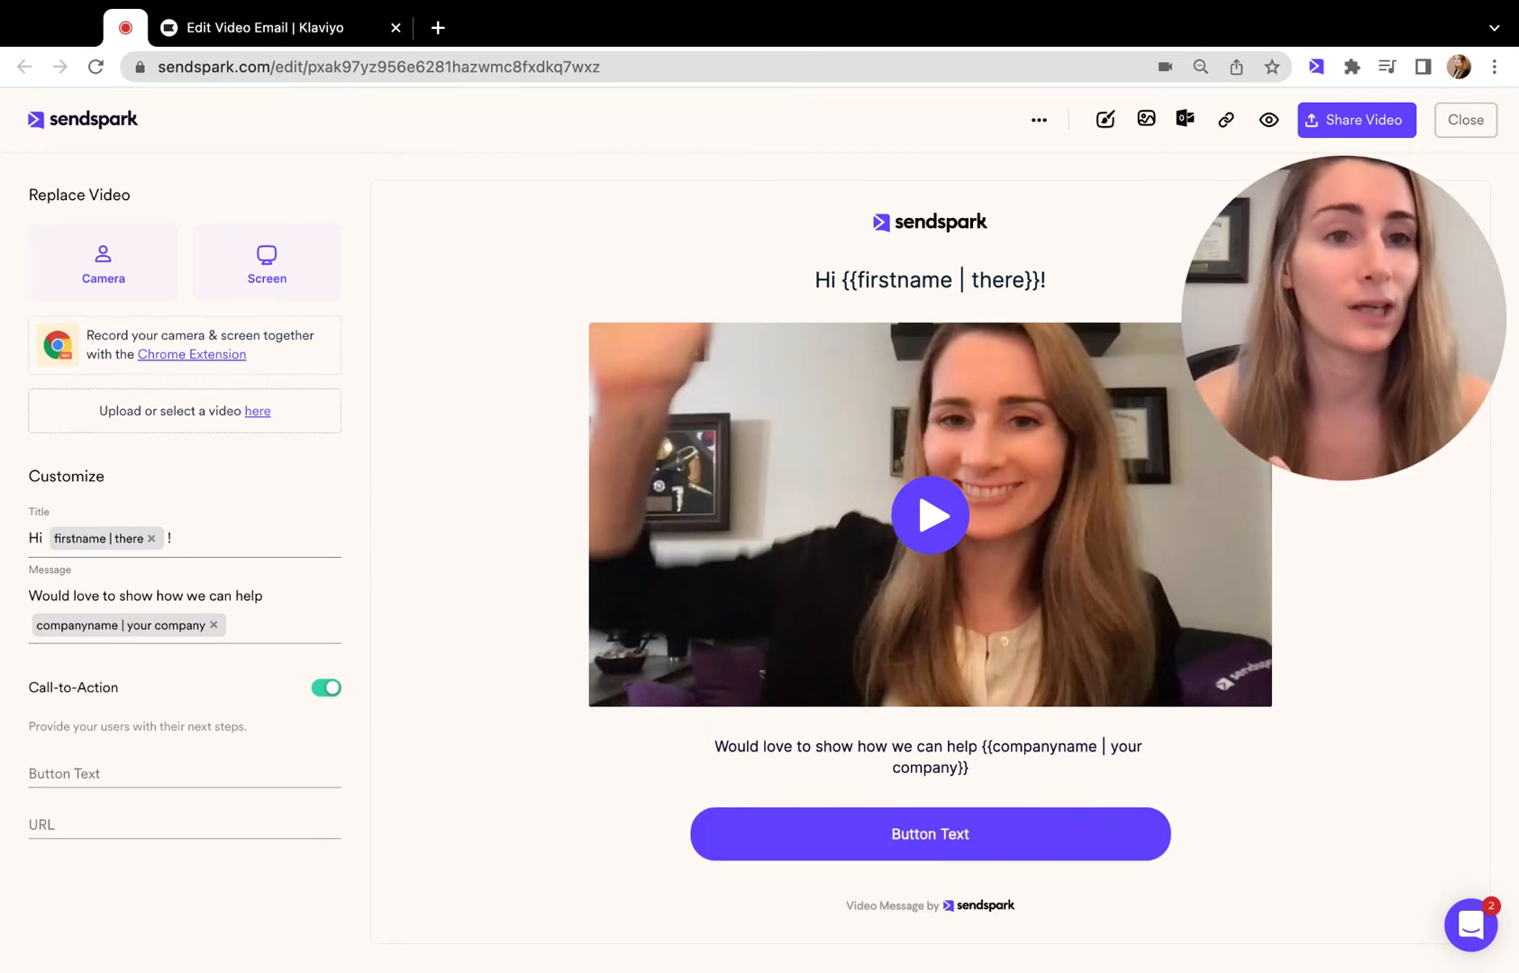
click(137, 771)
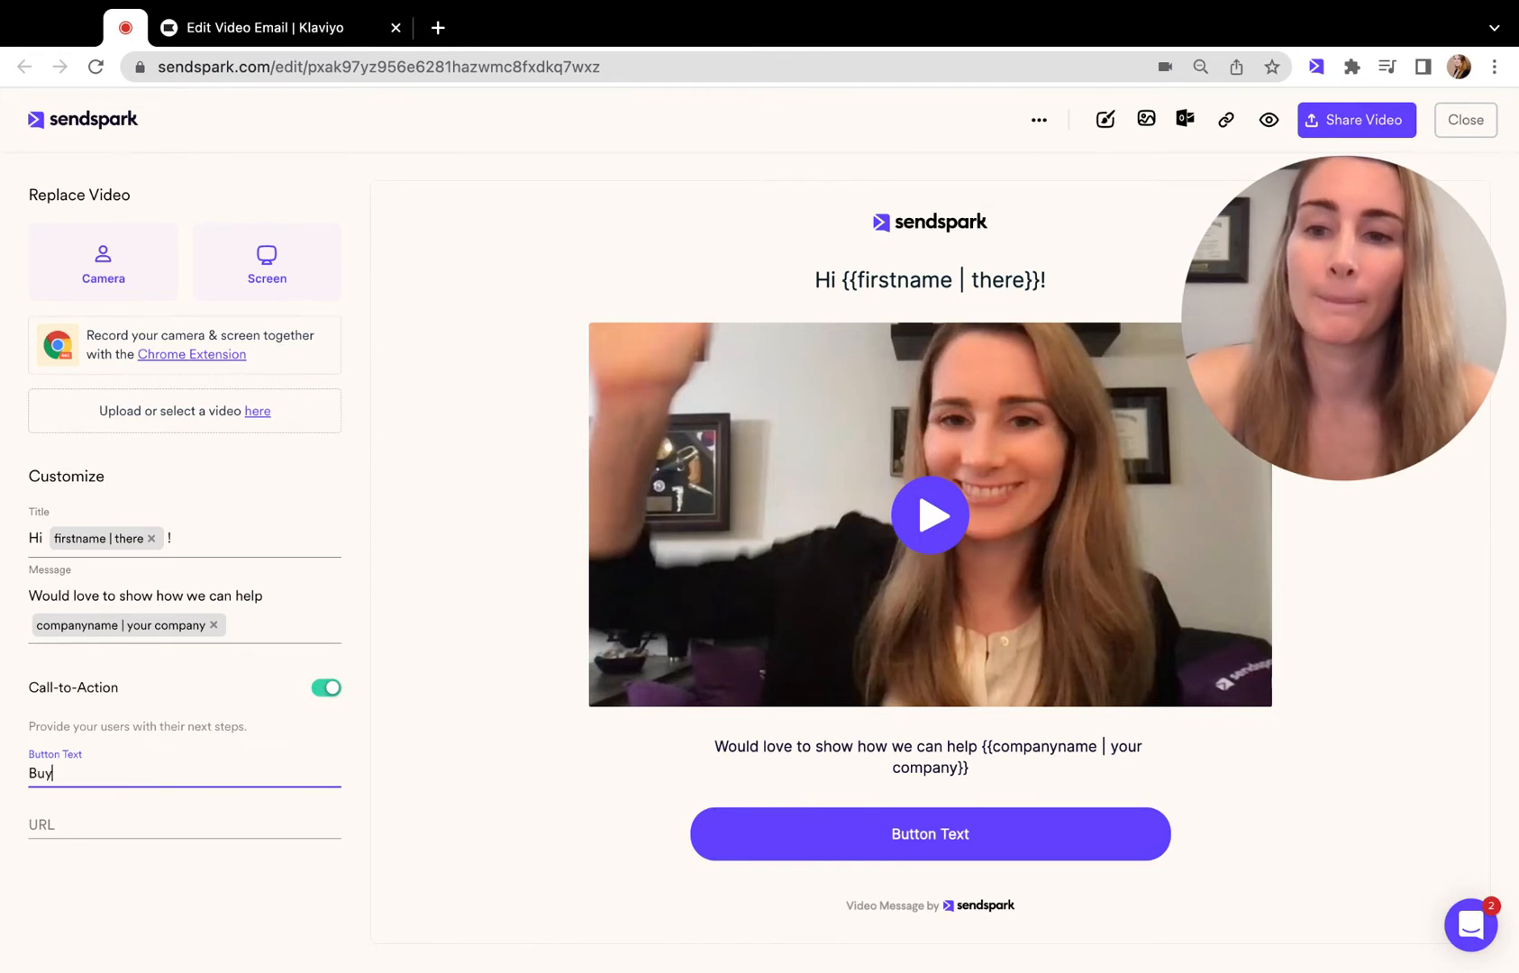
text(Buy Now!)
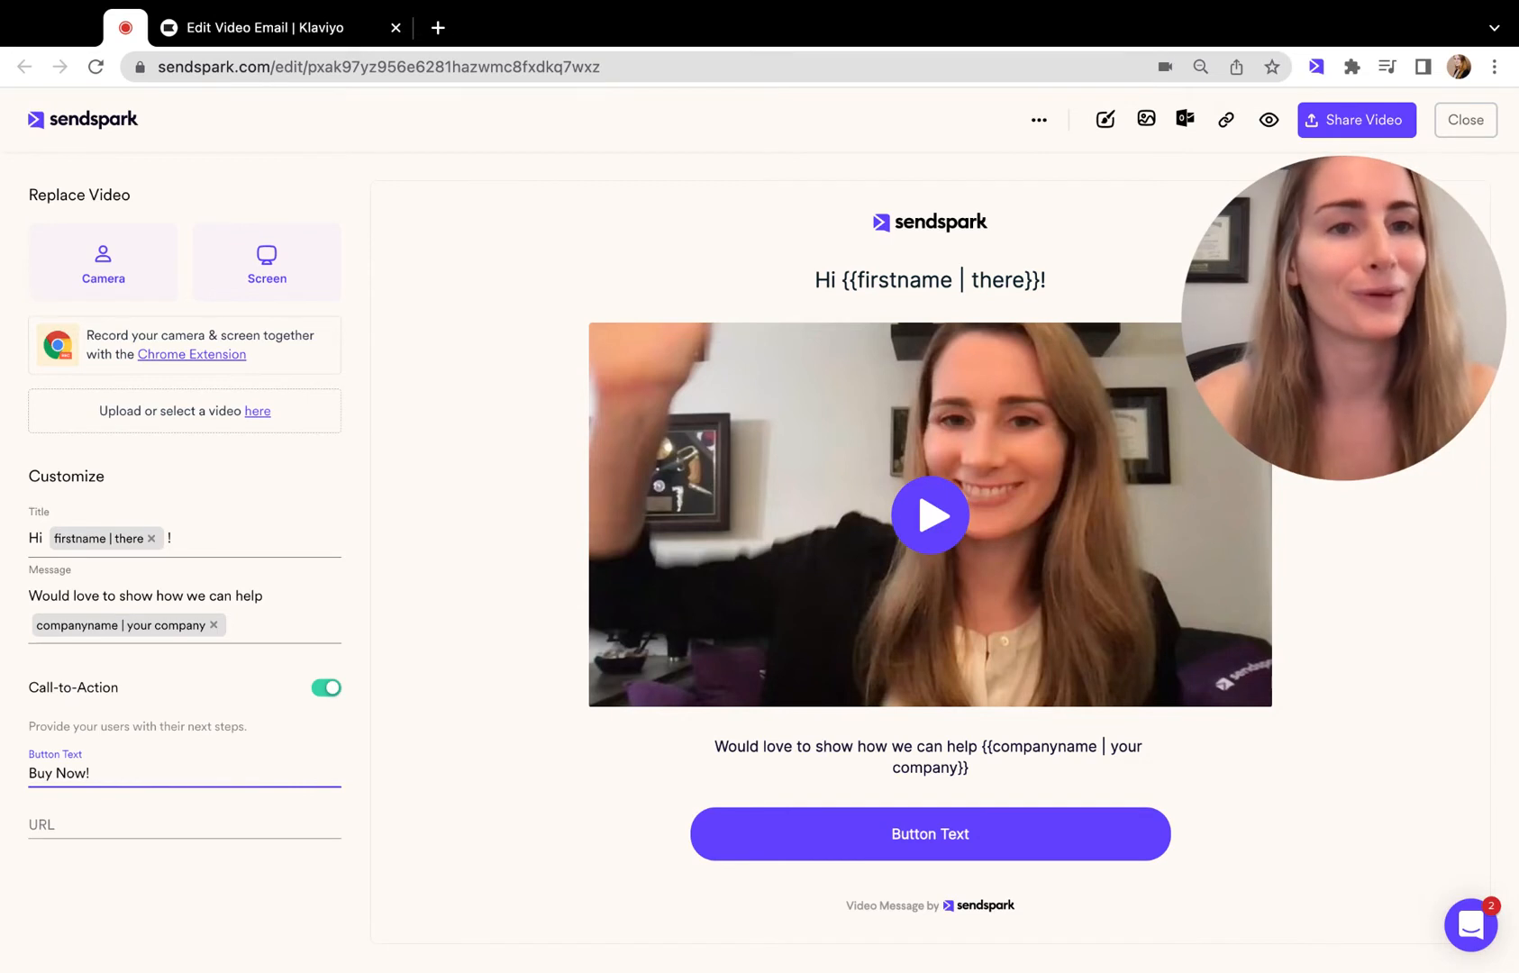
click(1172, 360)
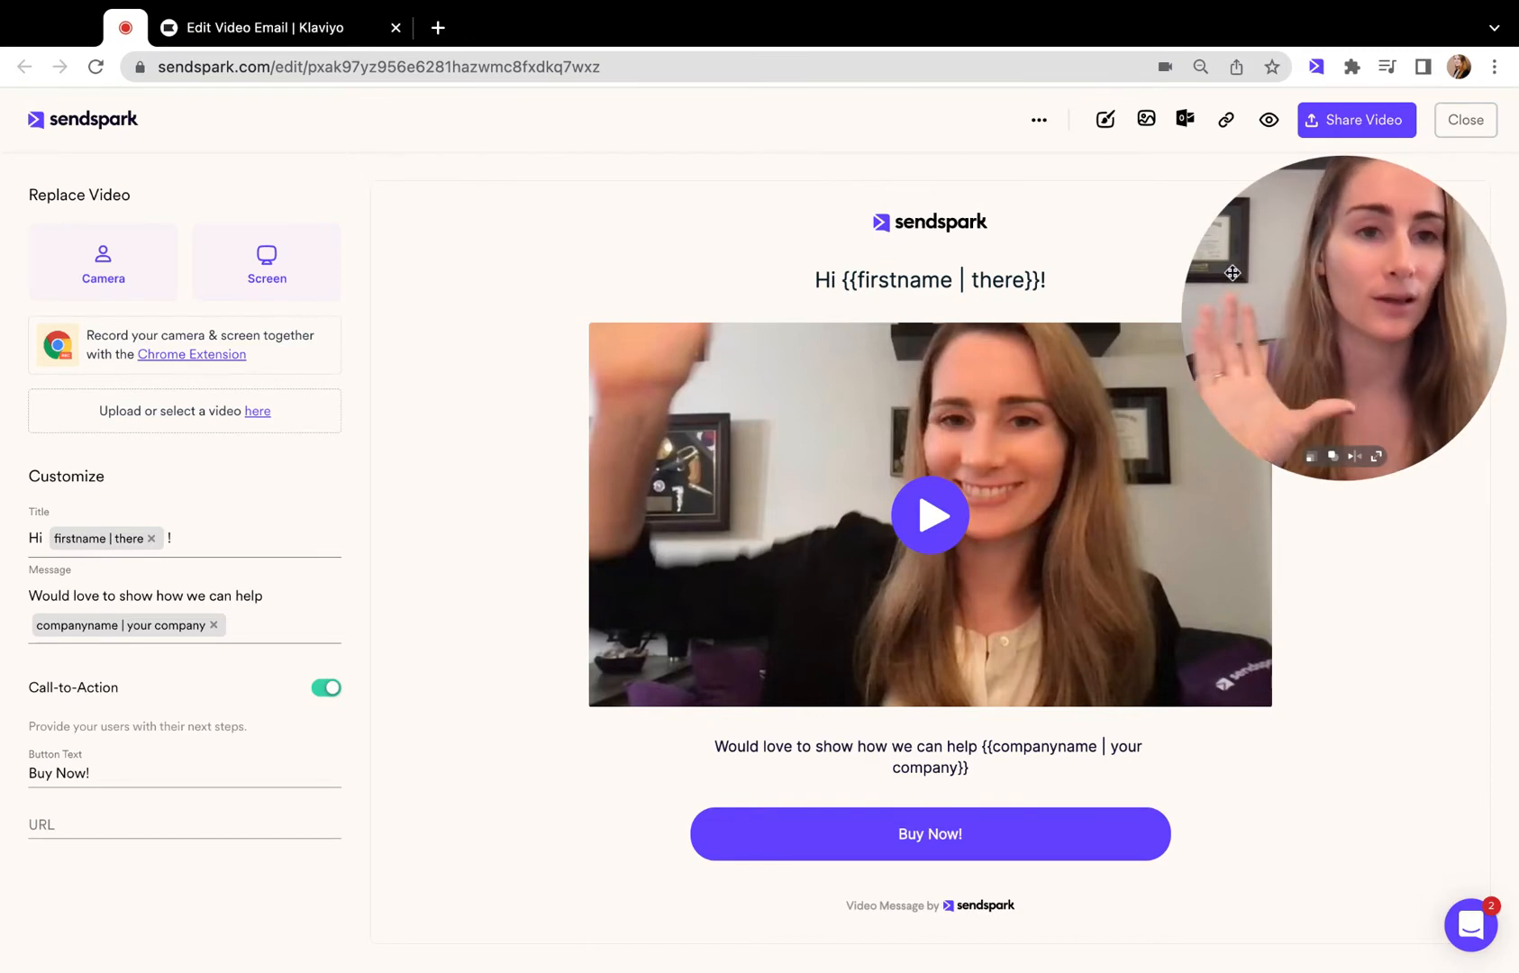
click(221, 28)
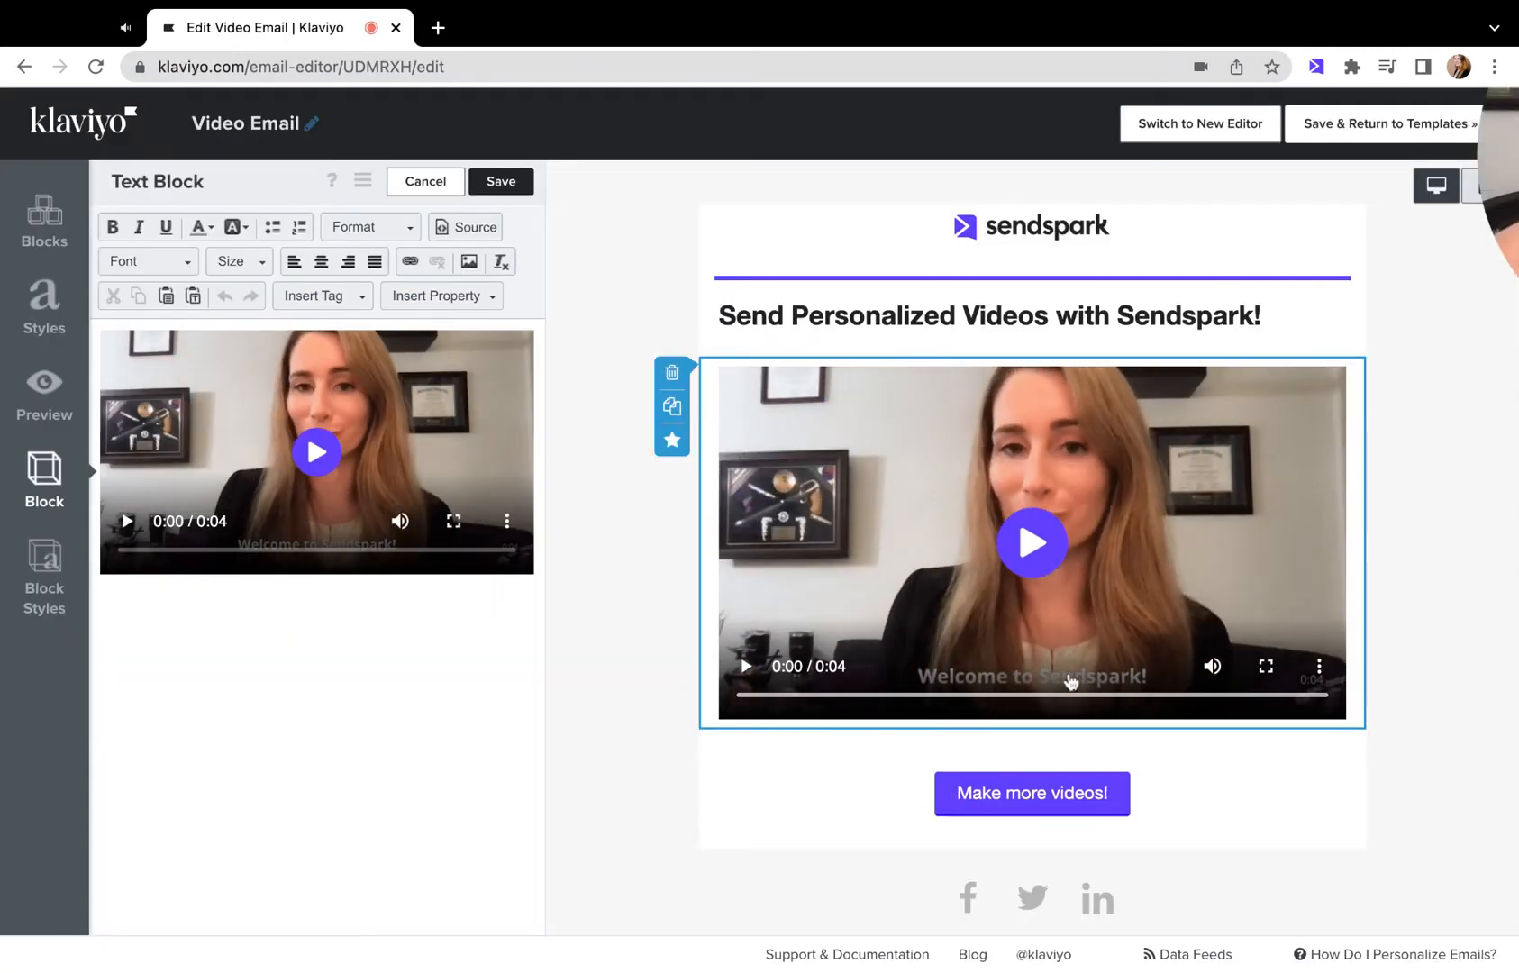
click(124, 29)
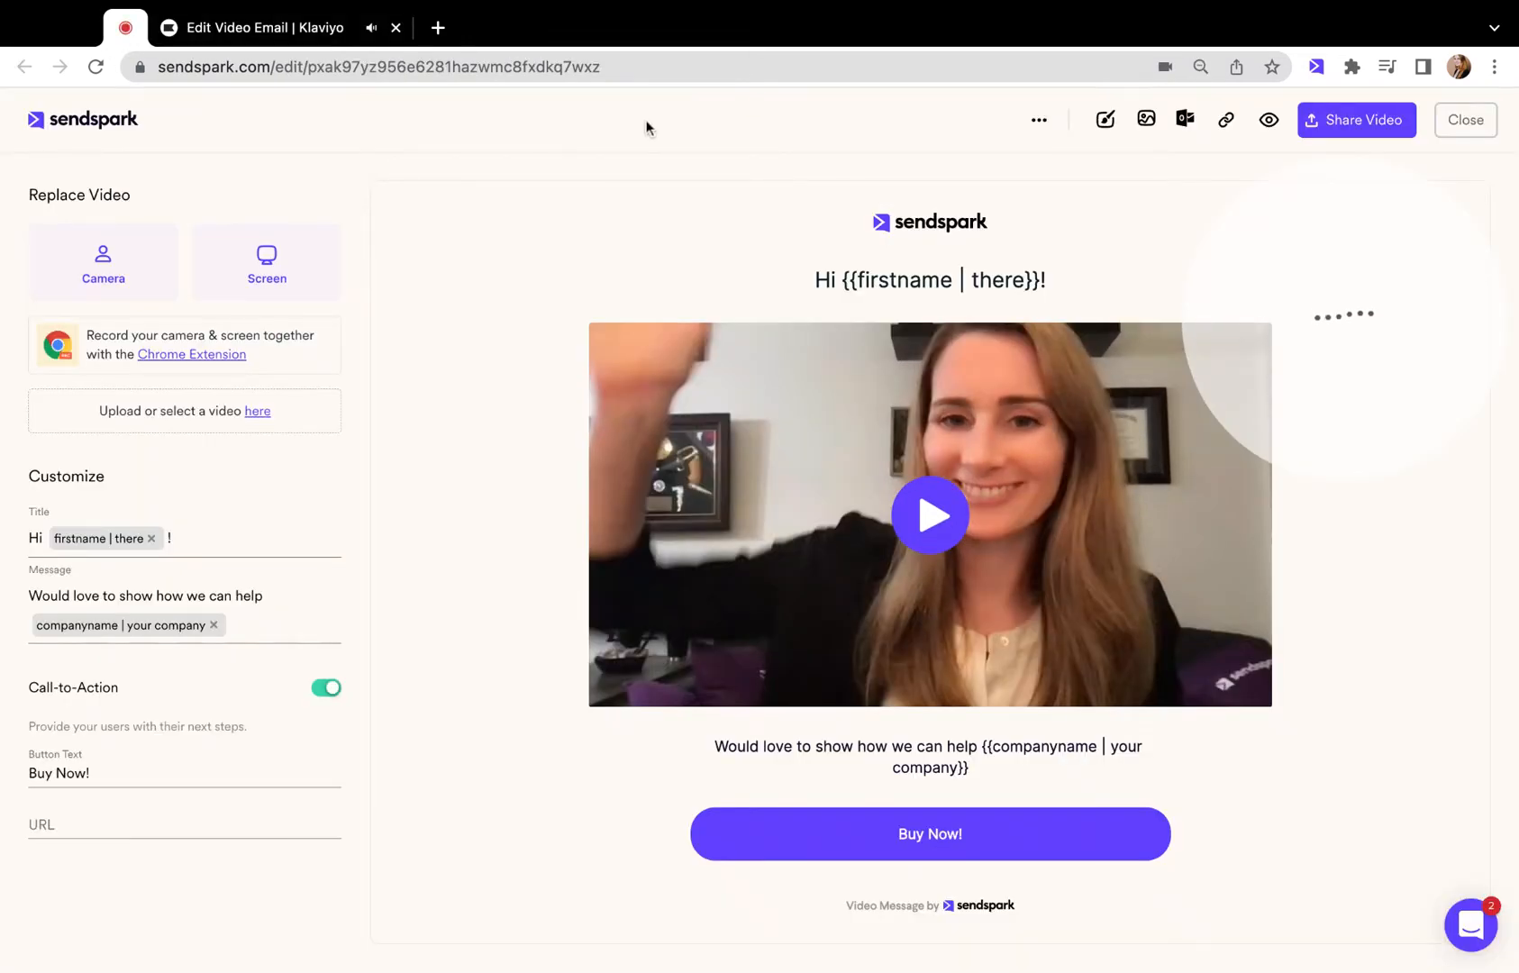
Step: Customize the share thumbnail by replacing its caption with "Video for" followed by the First Name merge tag
click(1342, 122)
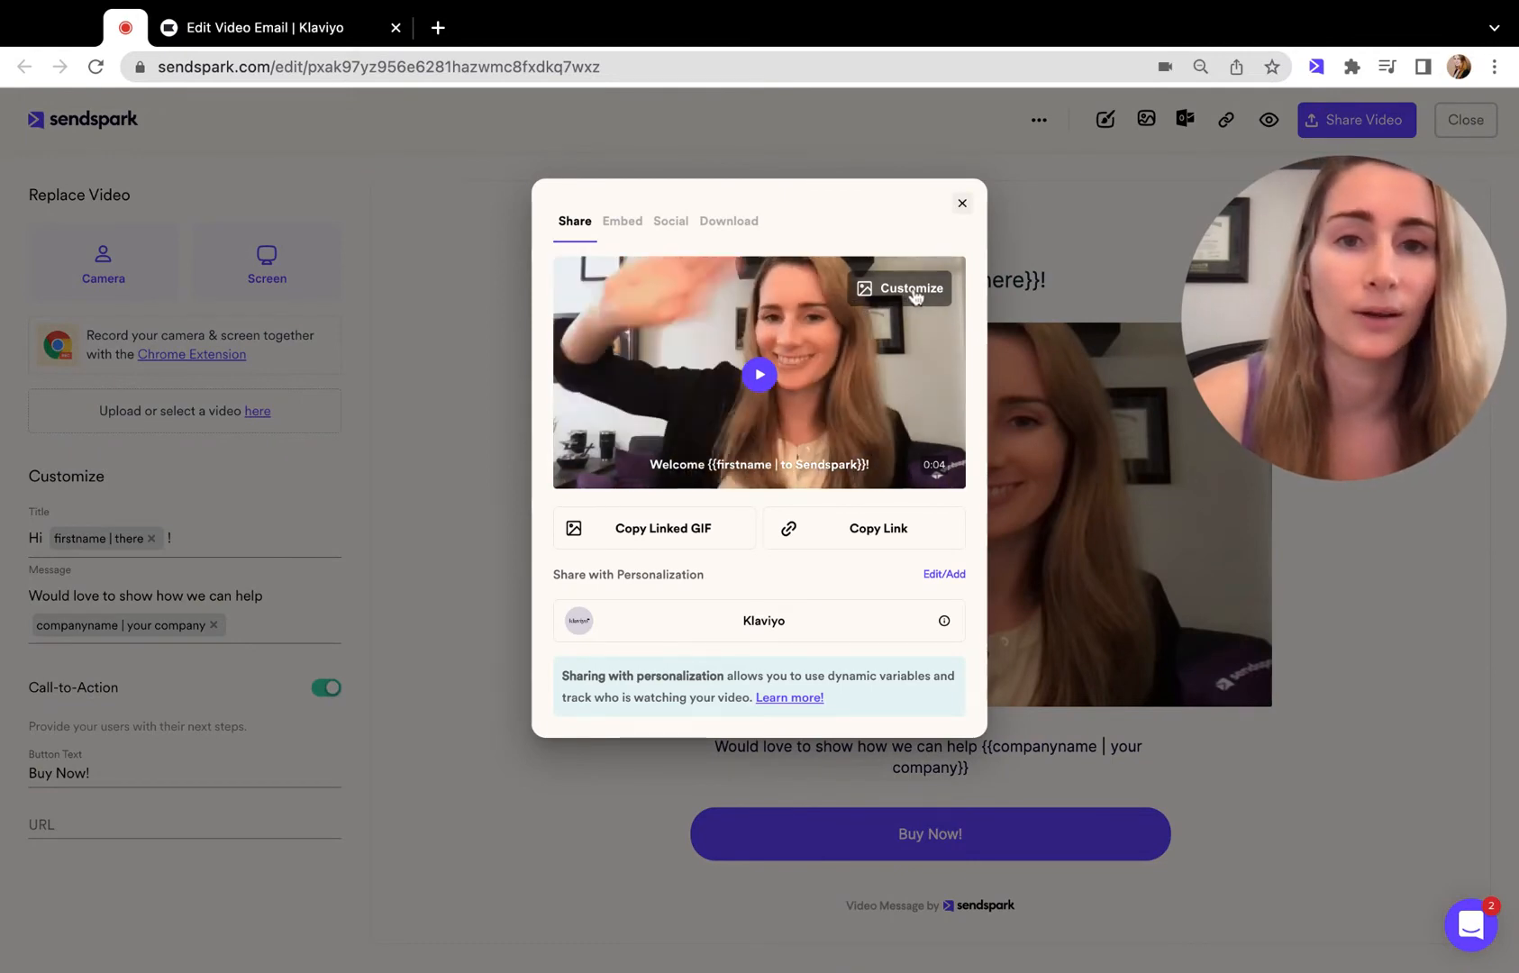
click(914, 291)
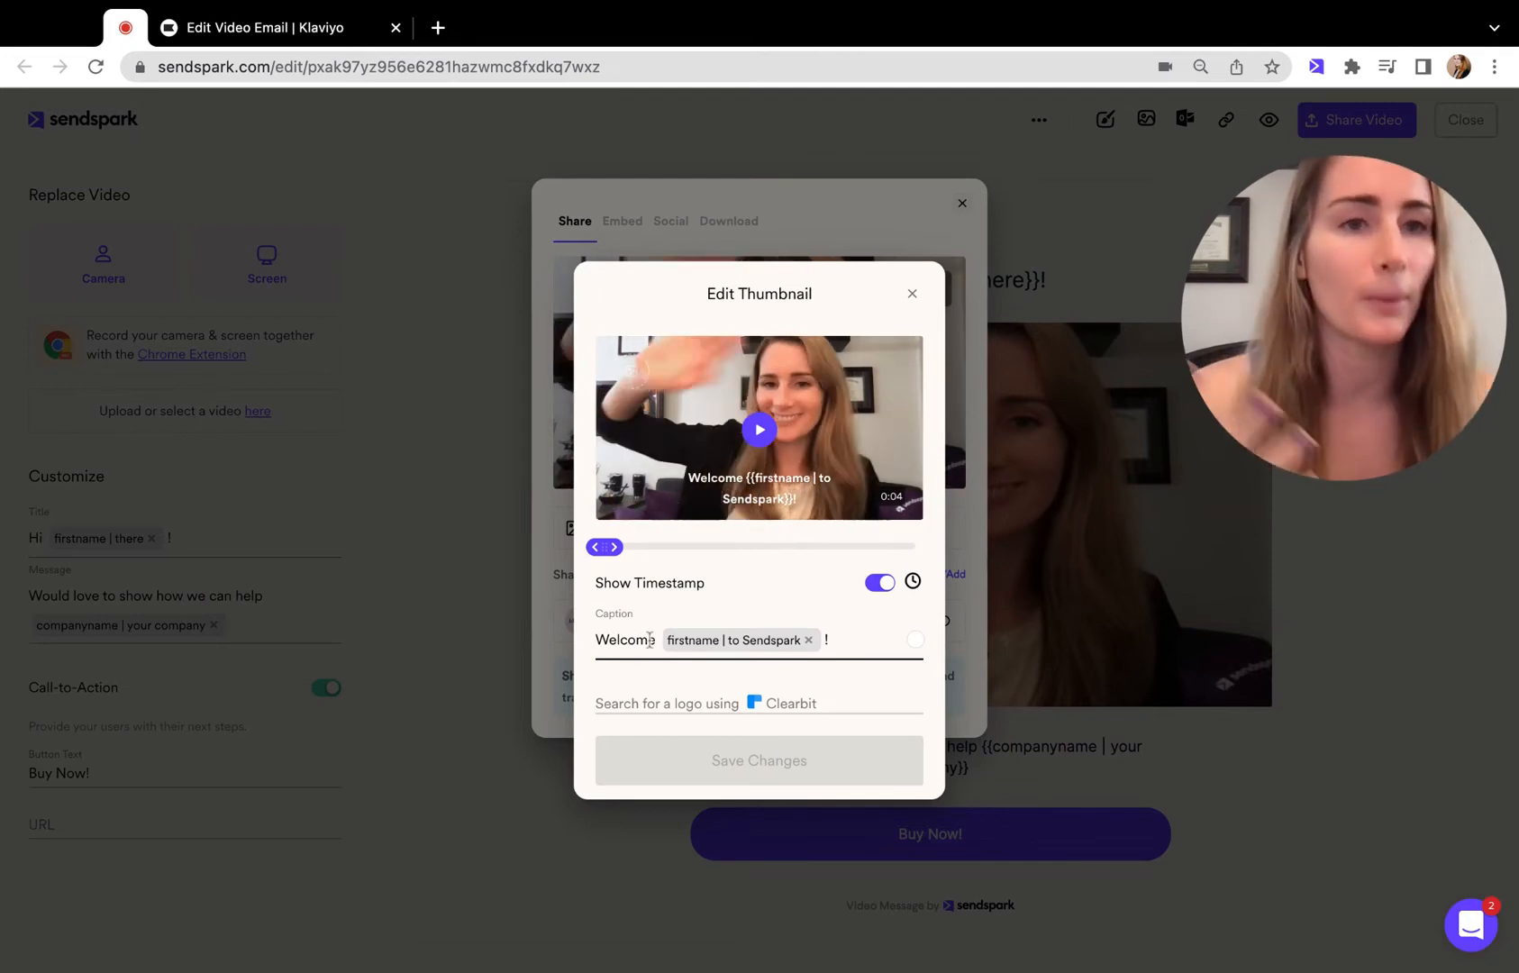
click(845, 643)
key(BackSpace)
key(BackSpace)
key(BackSpace)
key(BackSpace)
key(BackSpace)
key(BackSpace)
key(BackSpace)
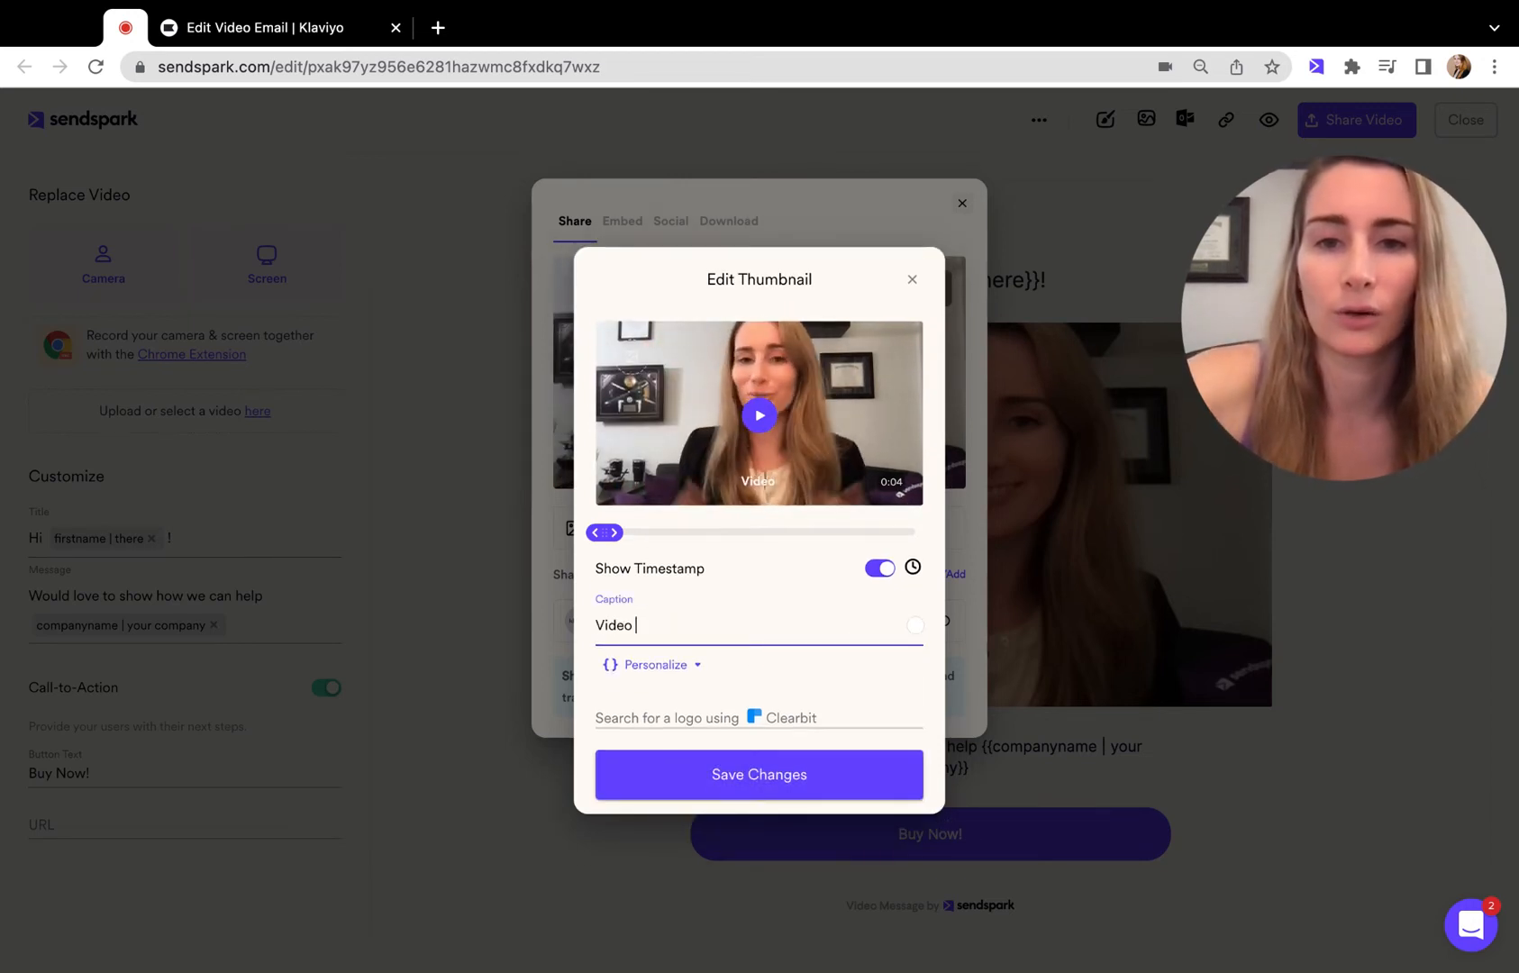
click(655, 664)
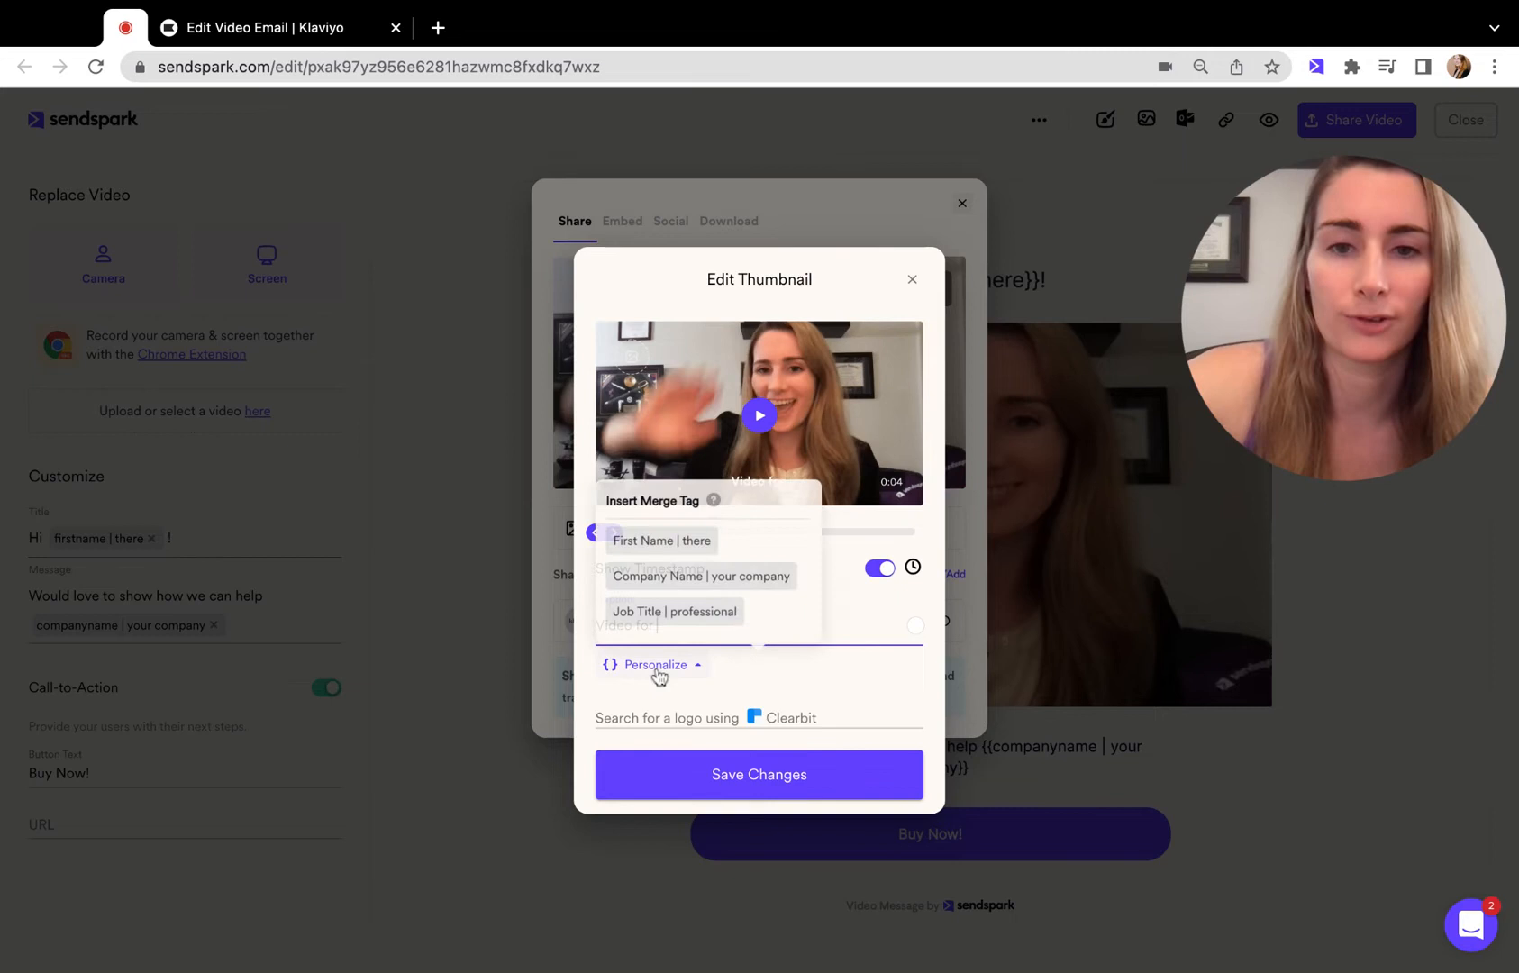
click(664, 536)
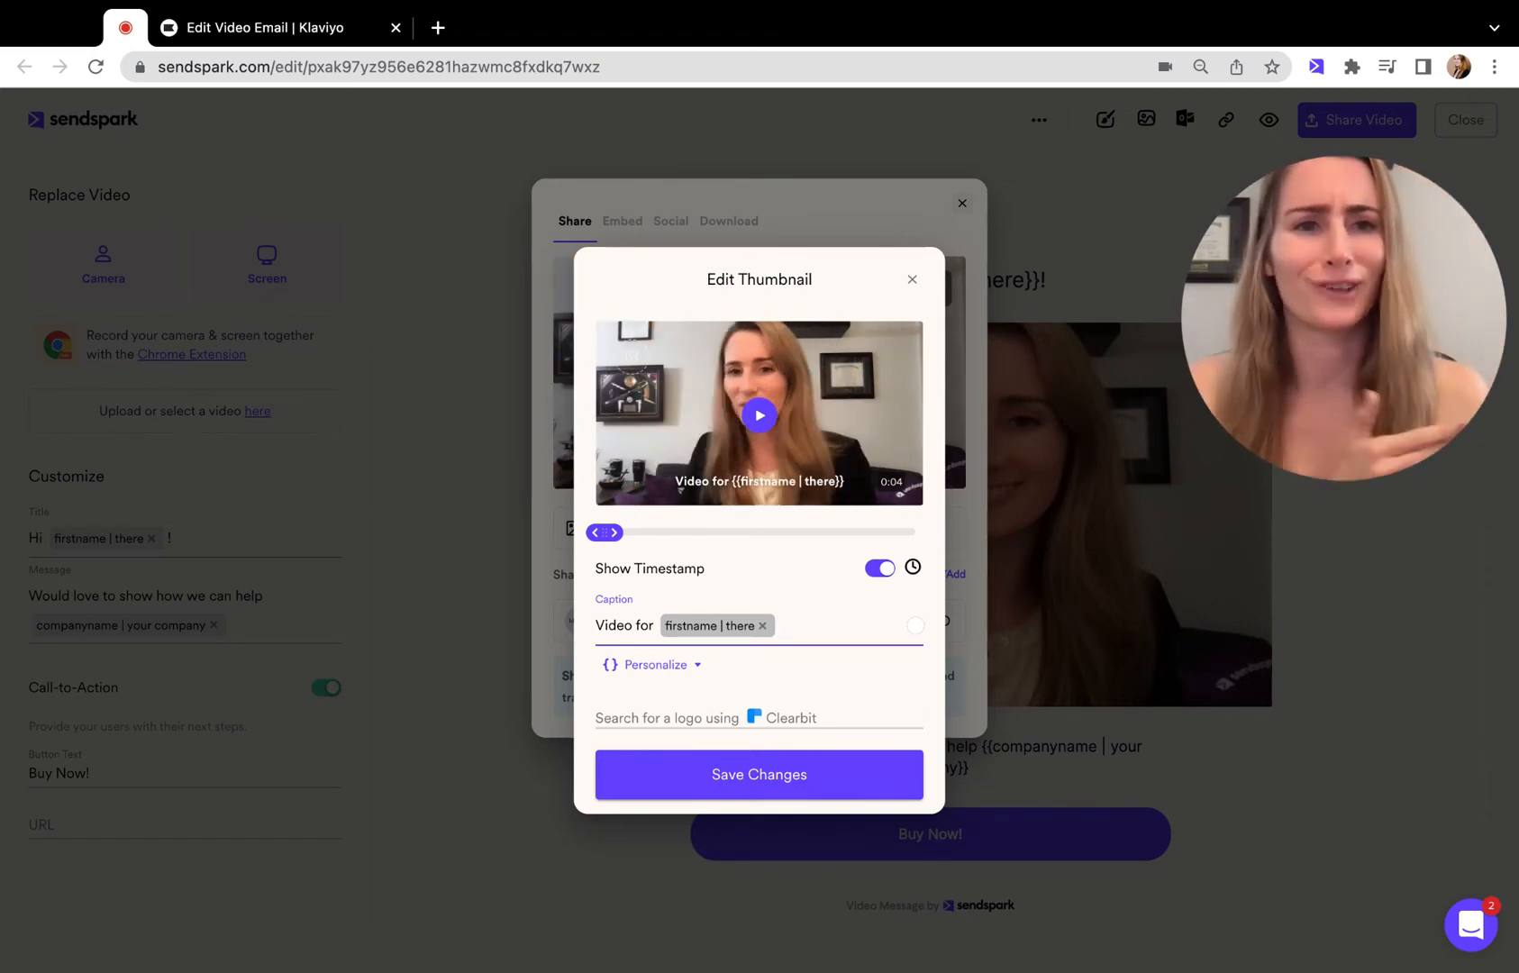
Step: Set the caption merge tag's fallback text to "you" and save the thumbnail changes
click(732, 626)
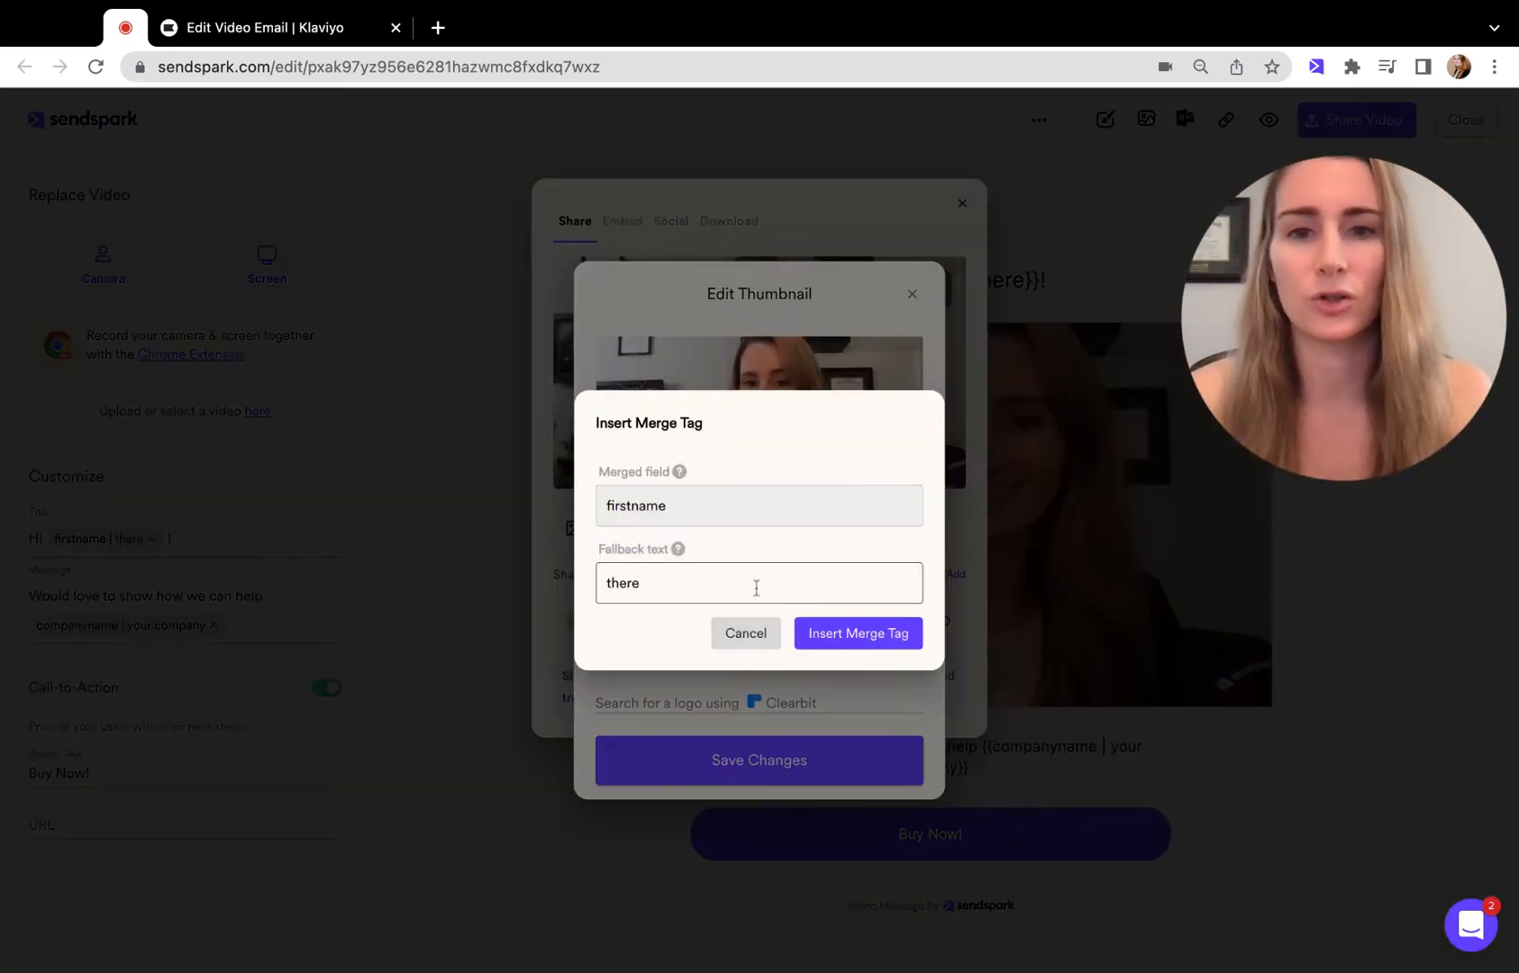
double_click(695, 585)
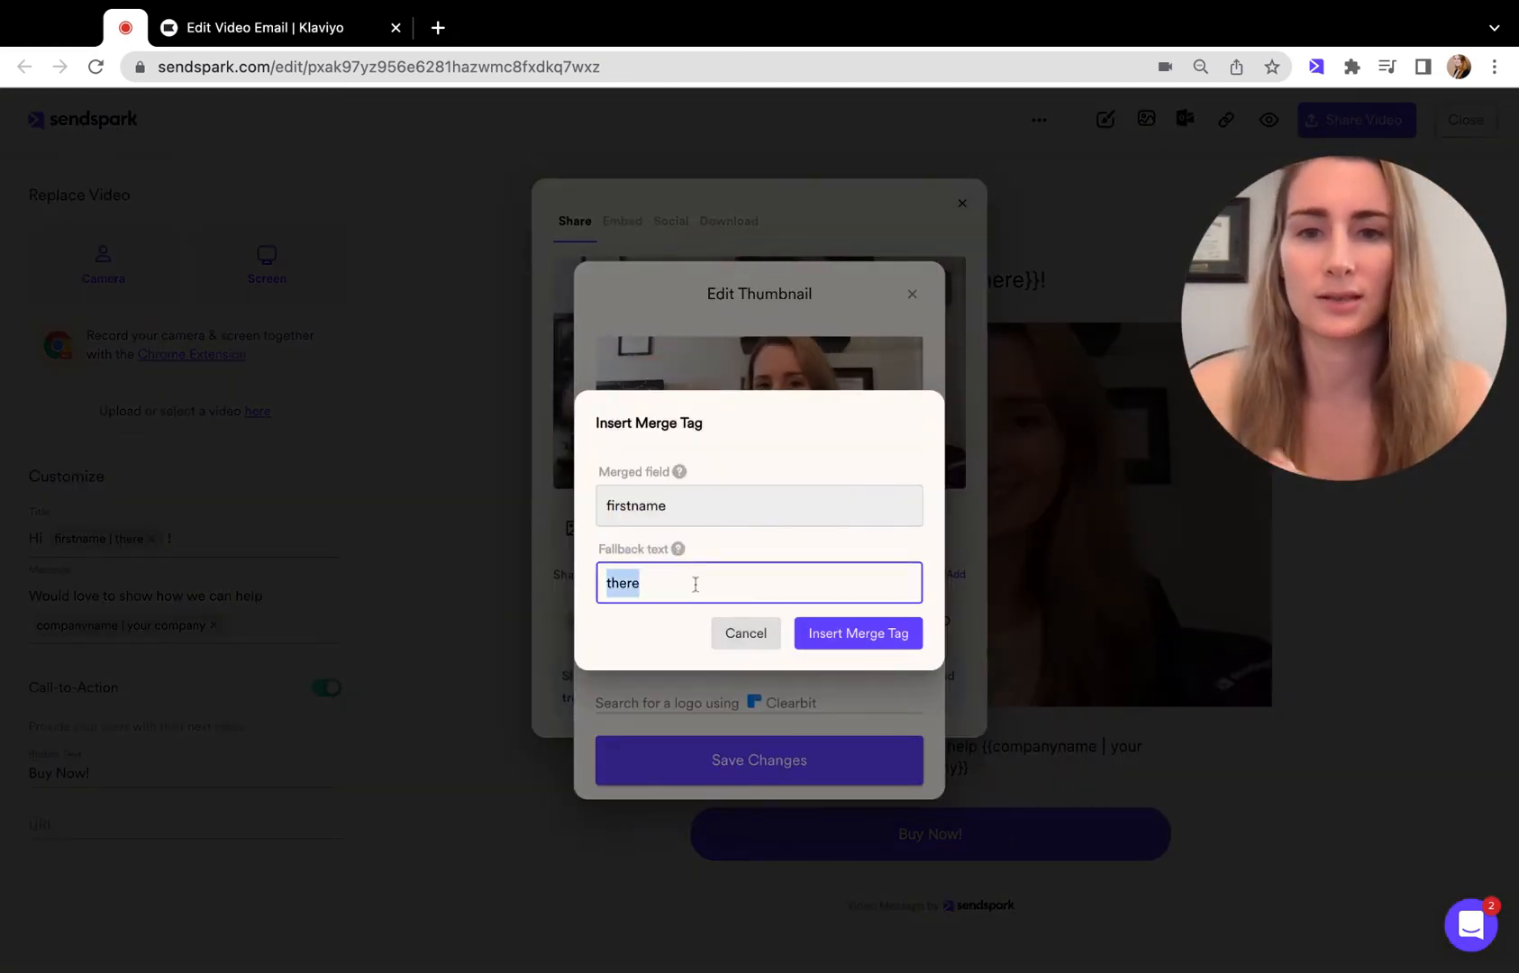
click(816, 631)
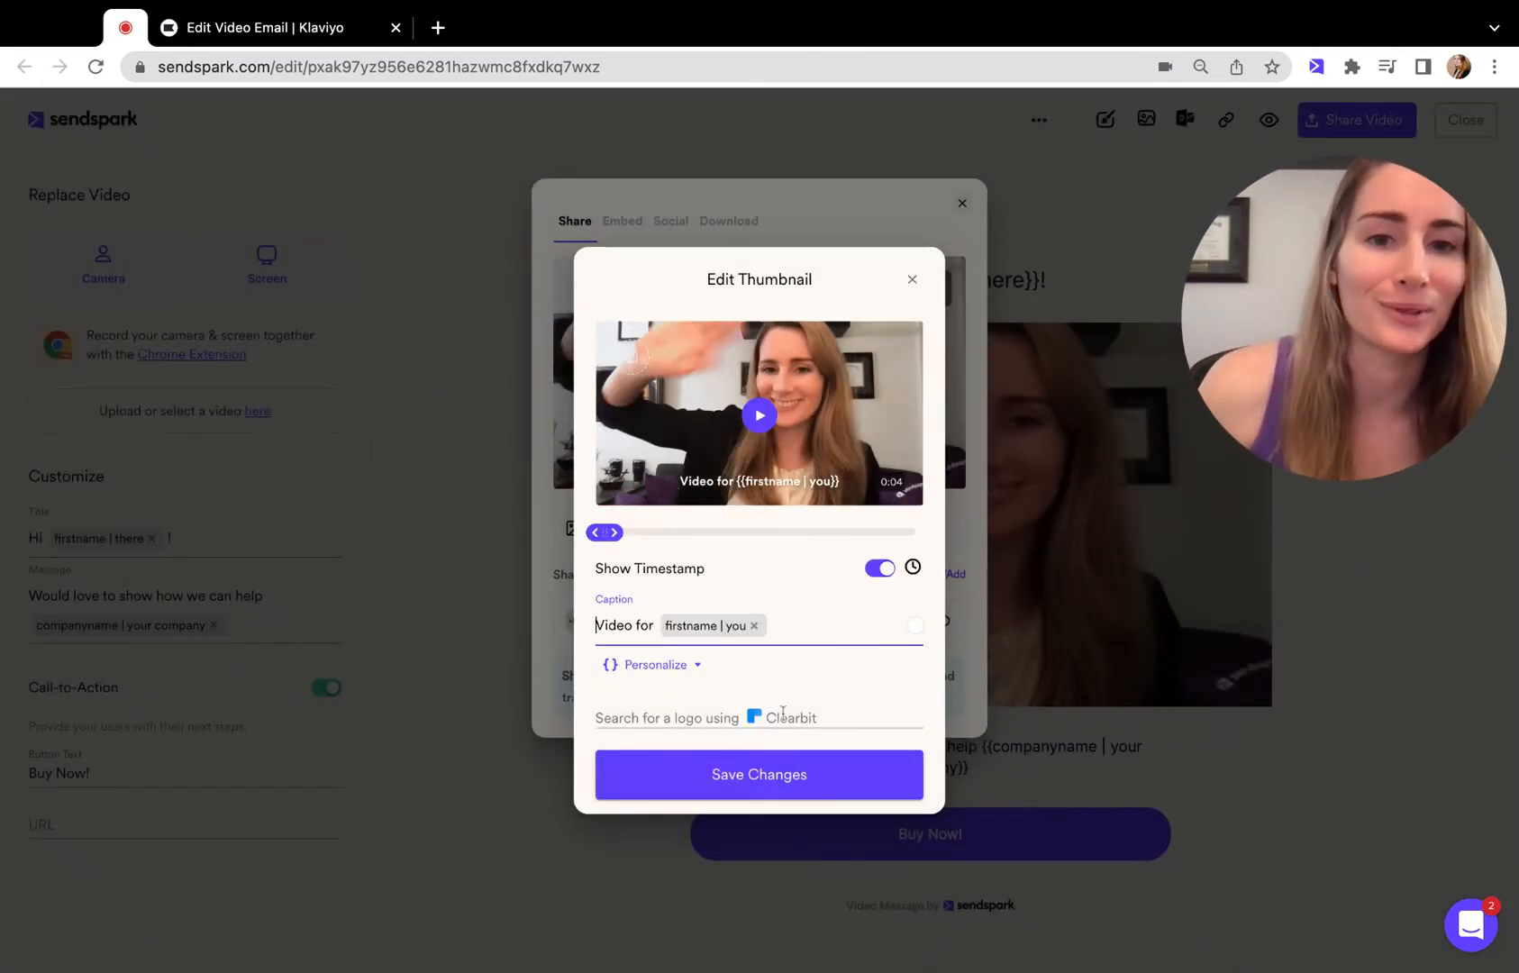
click(774, 765)
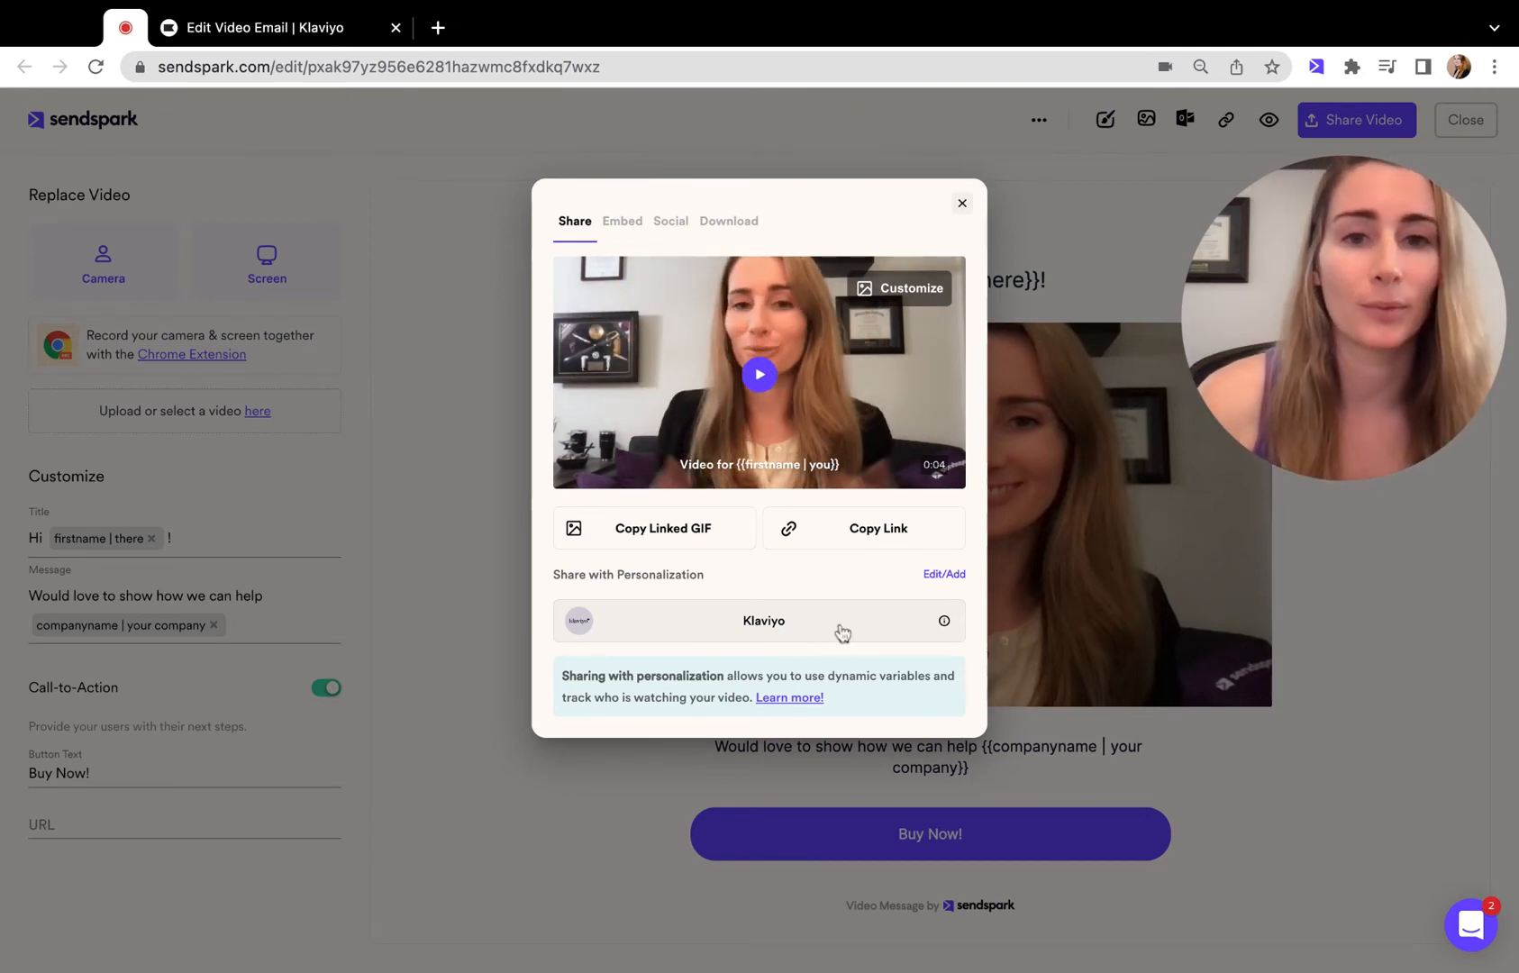
Step: Check the Klaviyo entry among the personalized sharing shortcuts and copy the Klaviyo code for the video
click(941, 583)
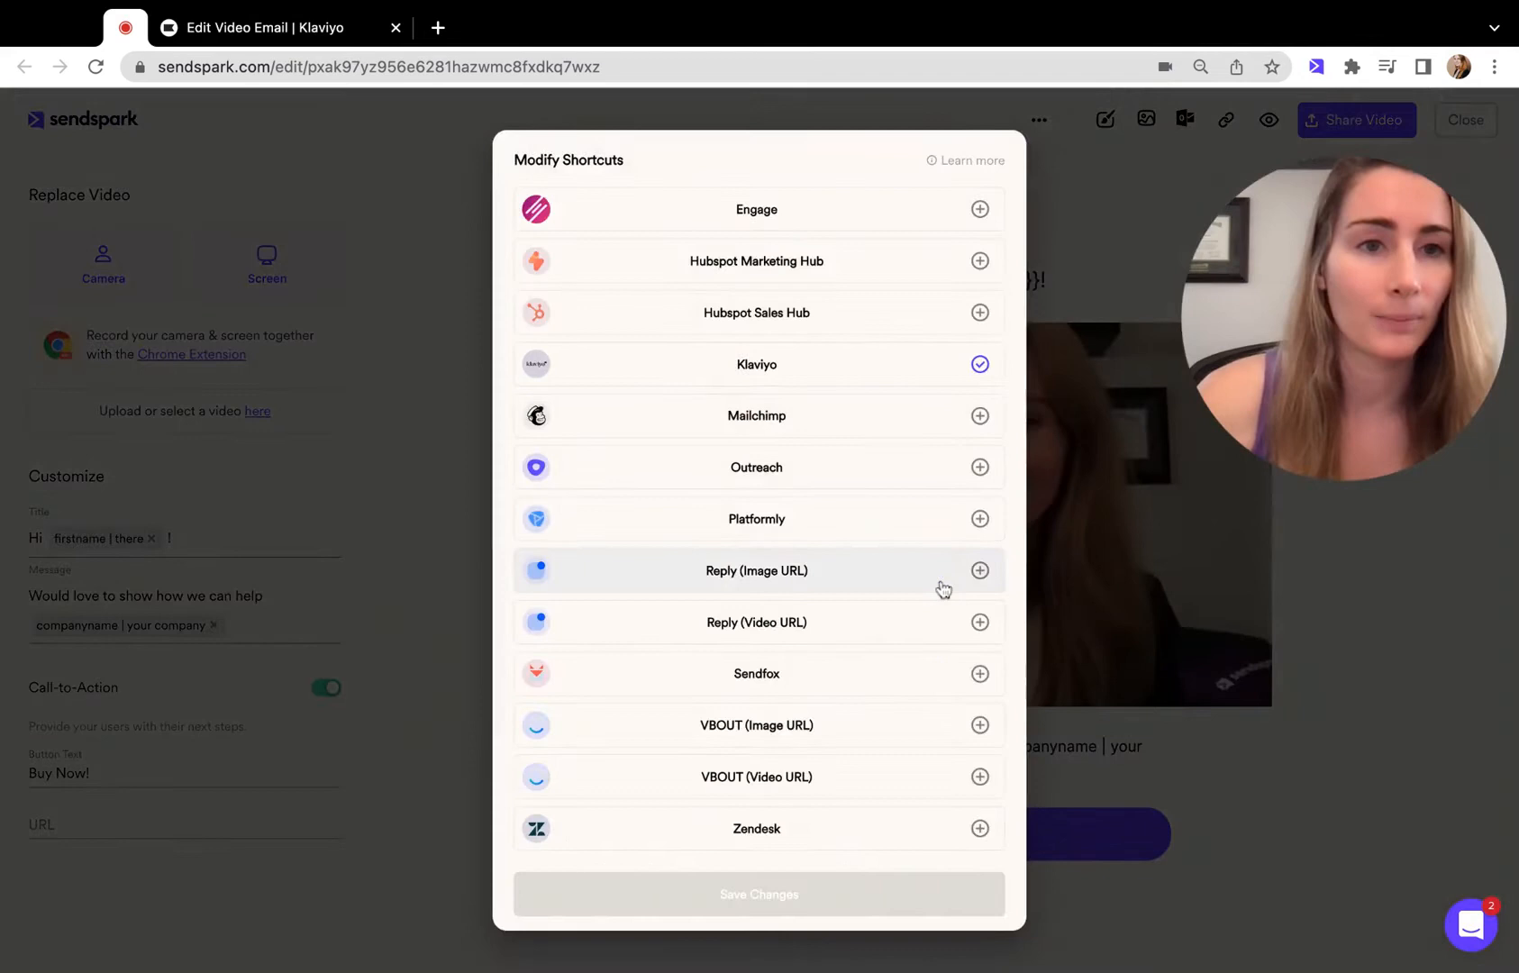
click(978, 363)
click(1072, 307)
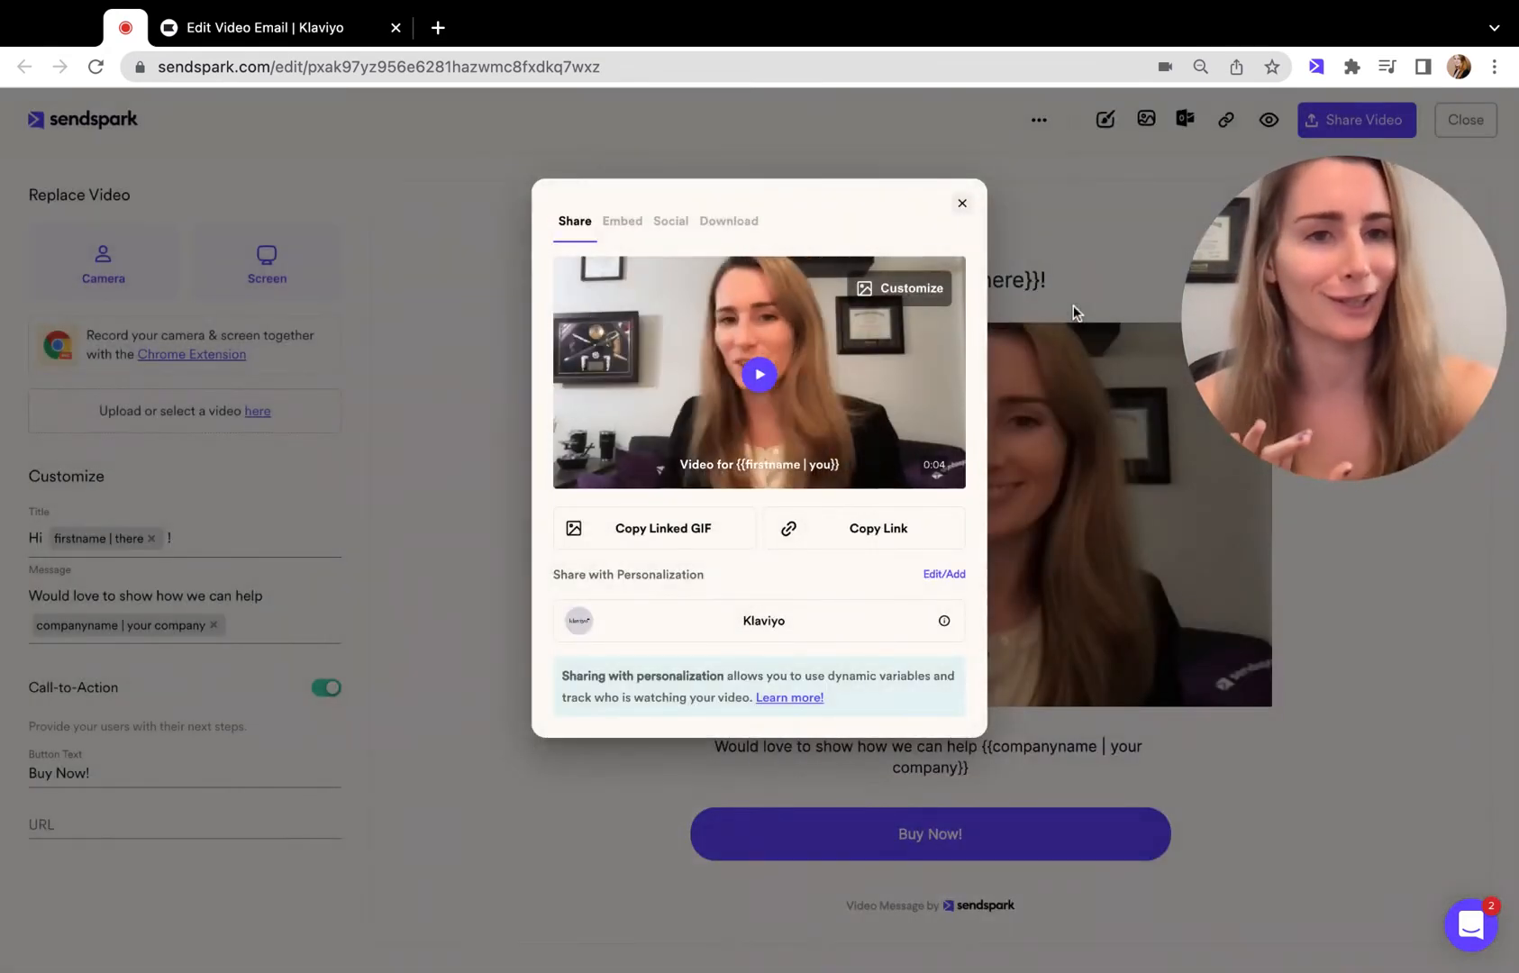
click(808, 623)
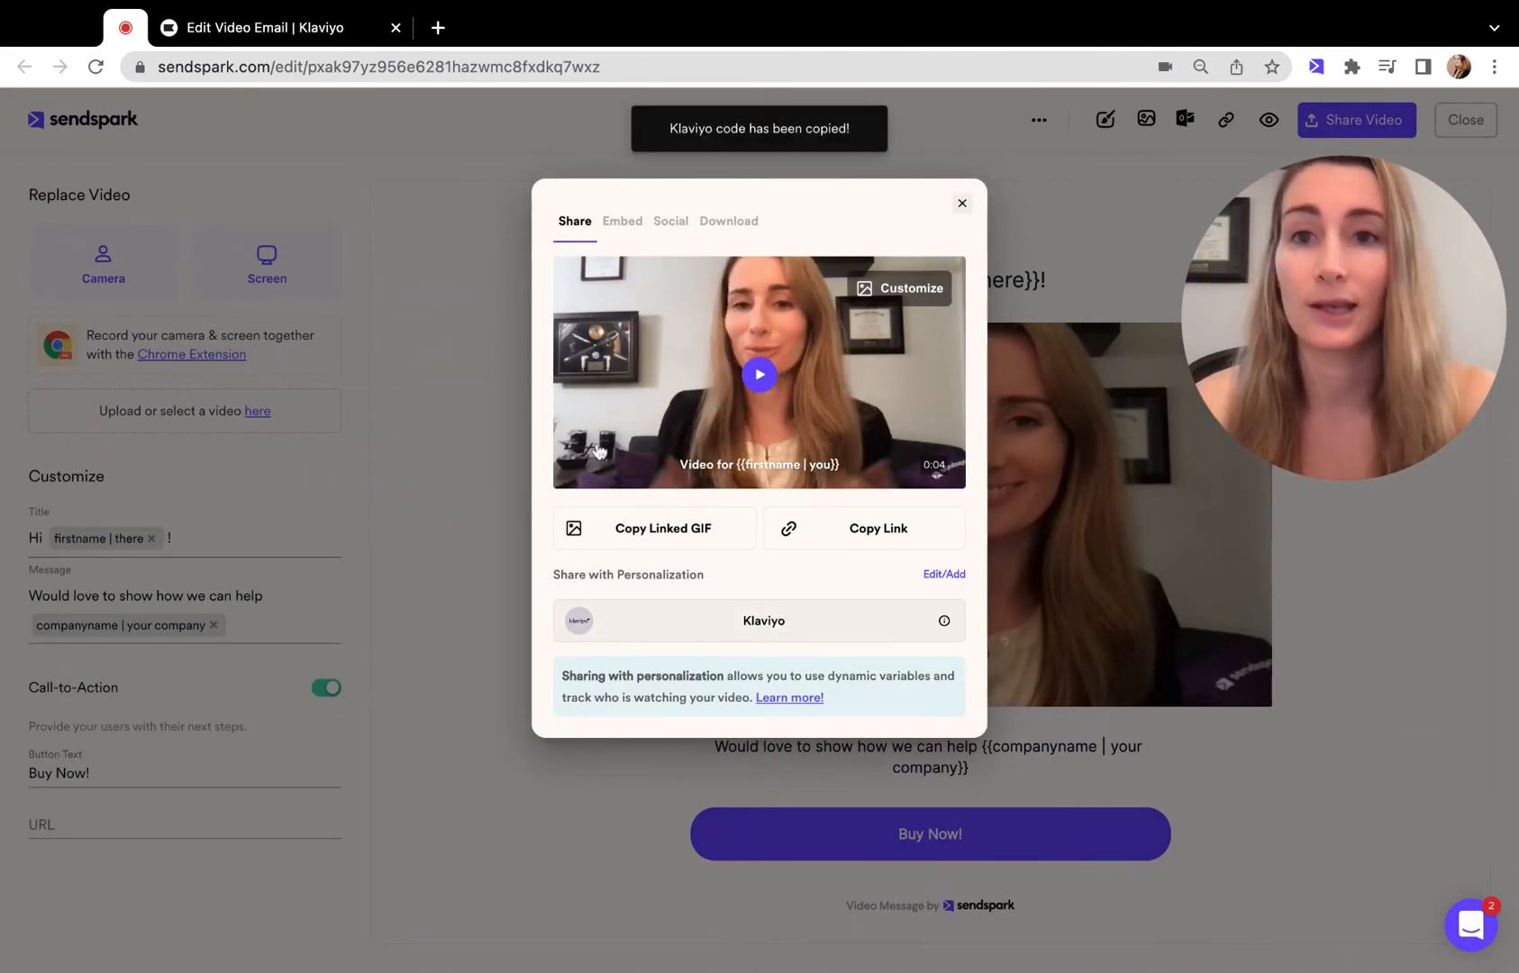
Step: Switch to the Klaviyo email editor and delete the existing video block below the headline
click(265, 27)
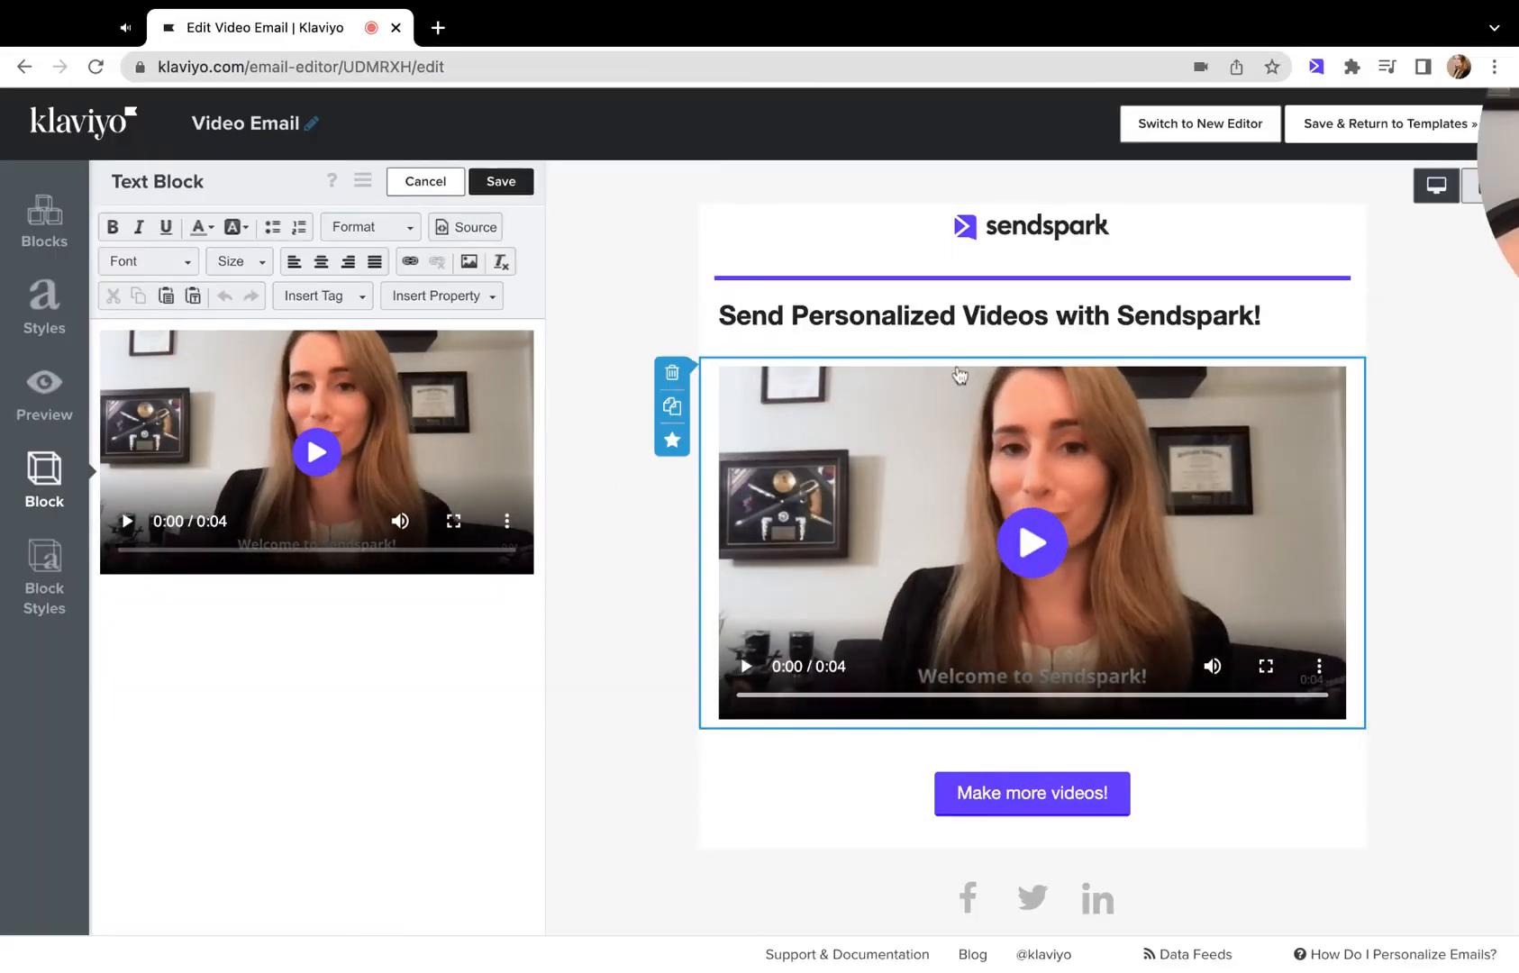
click(671, 372)
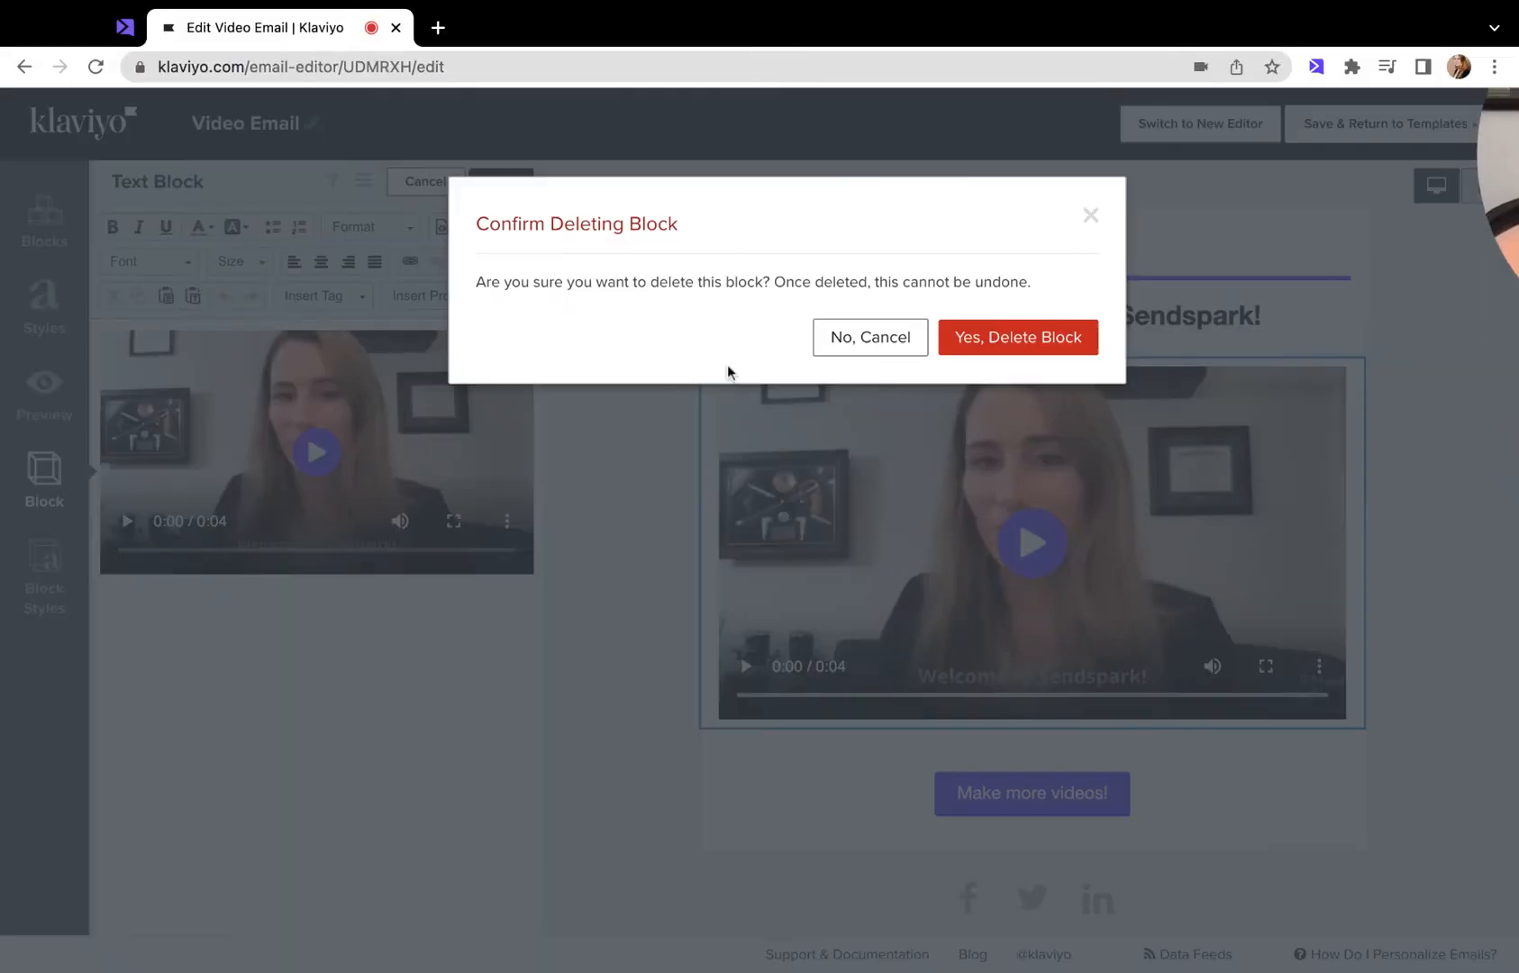
click(1068, 339)
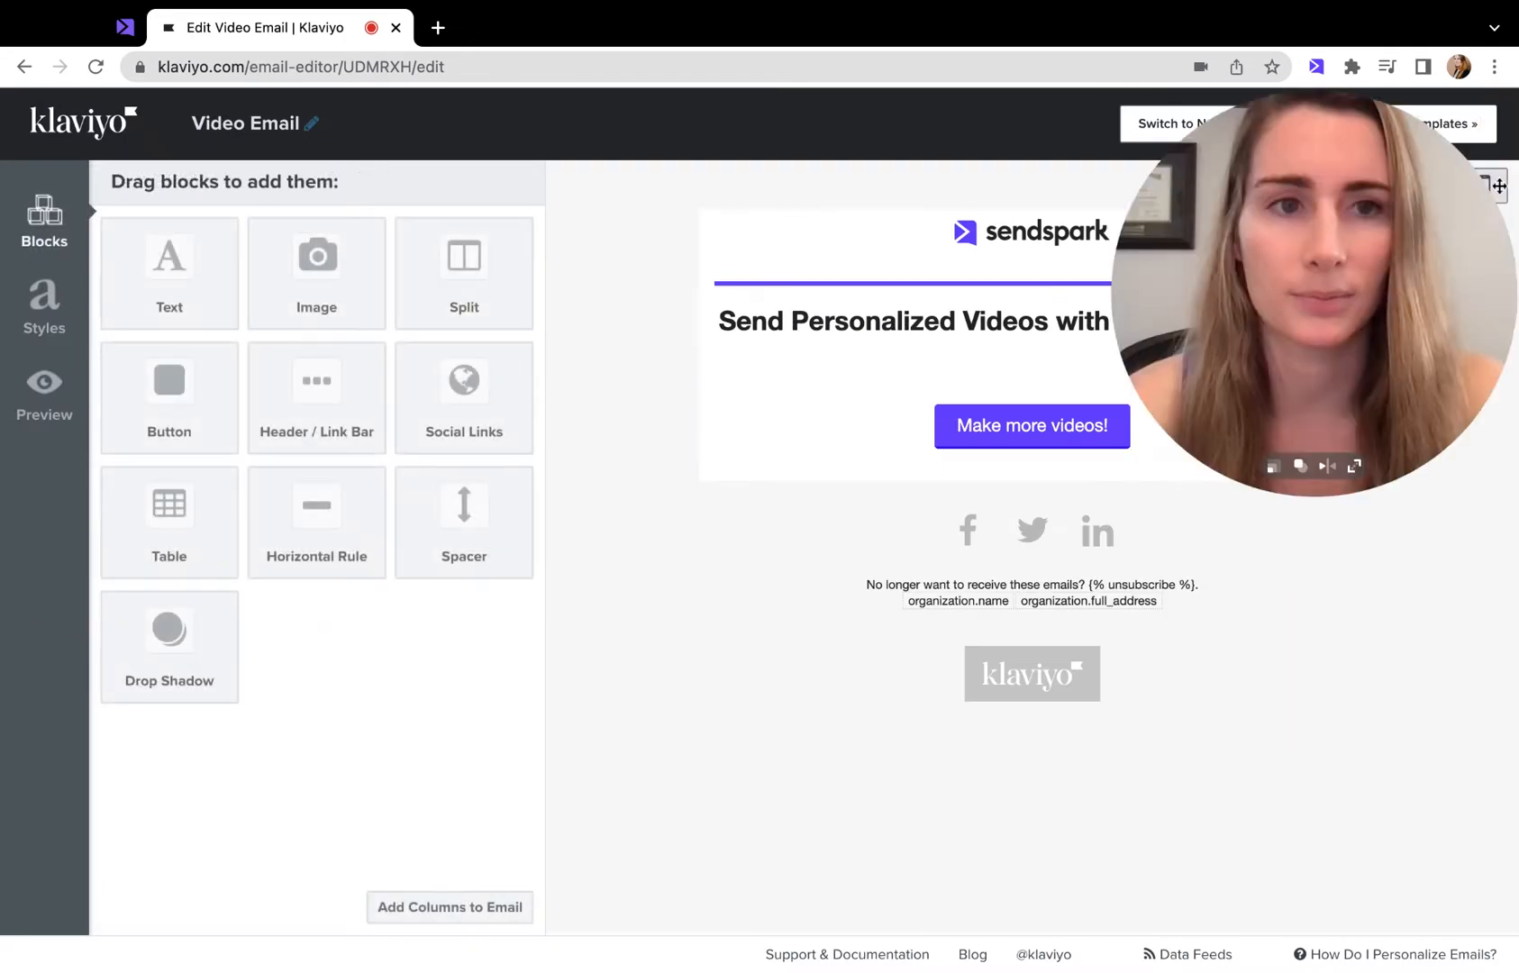
Step: Add a text block between the headline and the "Make more videos!" button and clear its placeholder text
drag(1356, 329, 1355, 795)
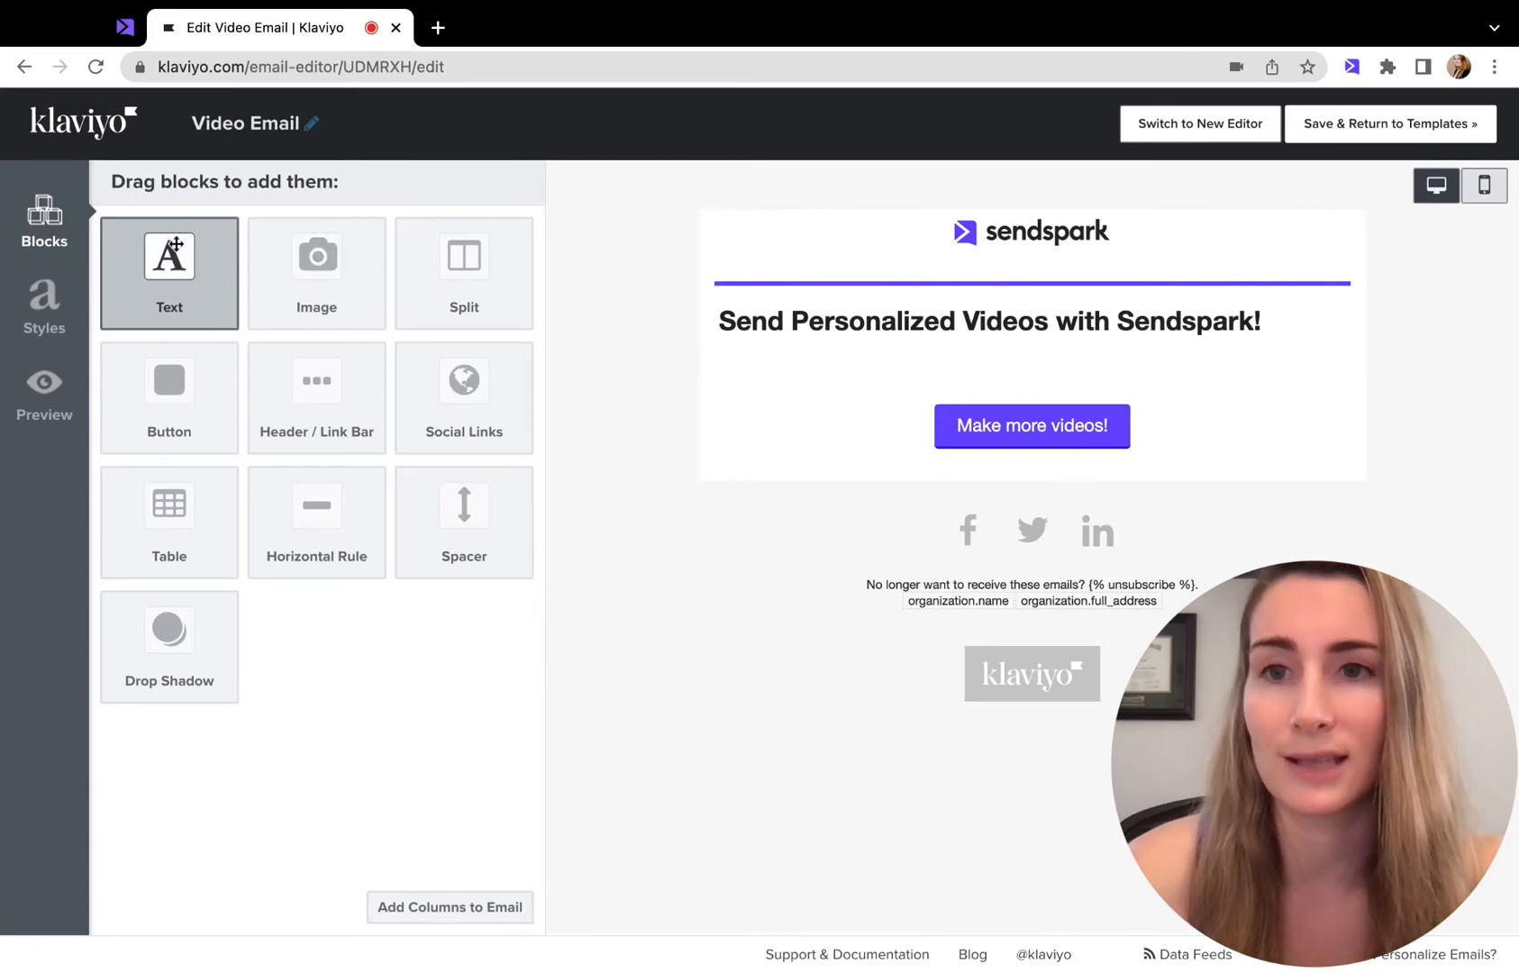
drag(196, 281, 937, 351)
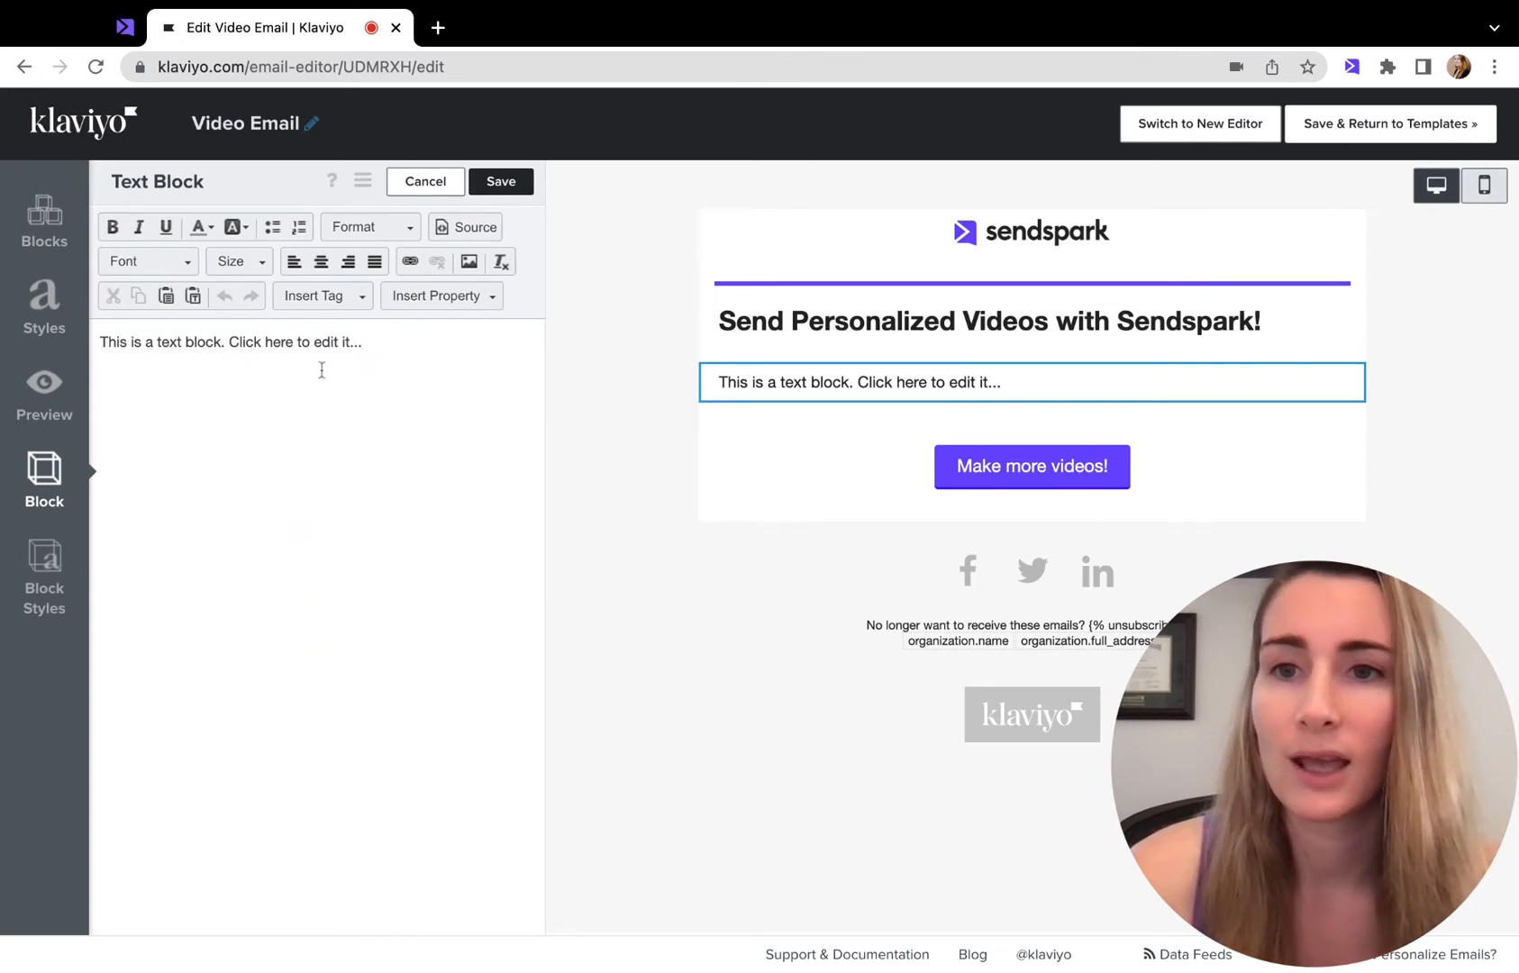
key(ctrl+a)
key(BackSpace)
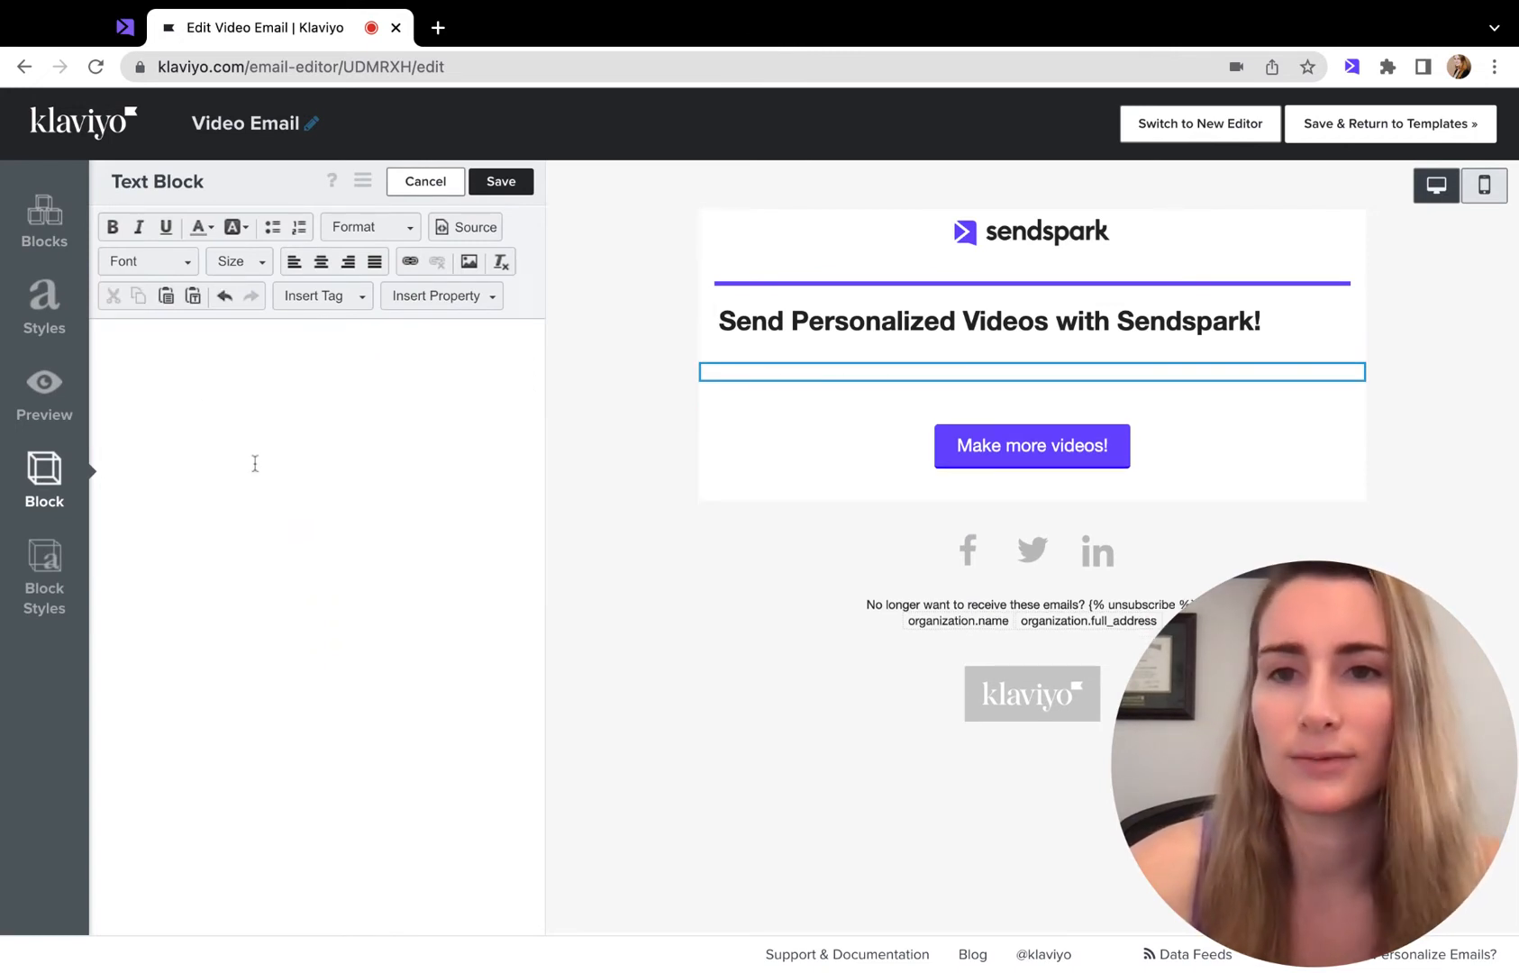
Step: Paste the copied Sendspark video code into the empty text block's HTML source
click(473, 230)
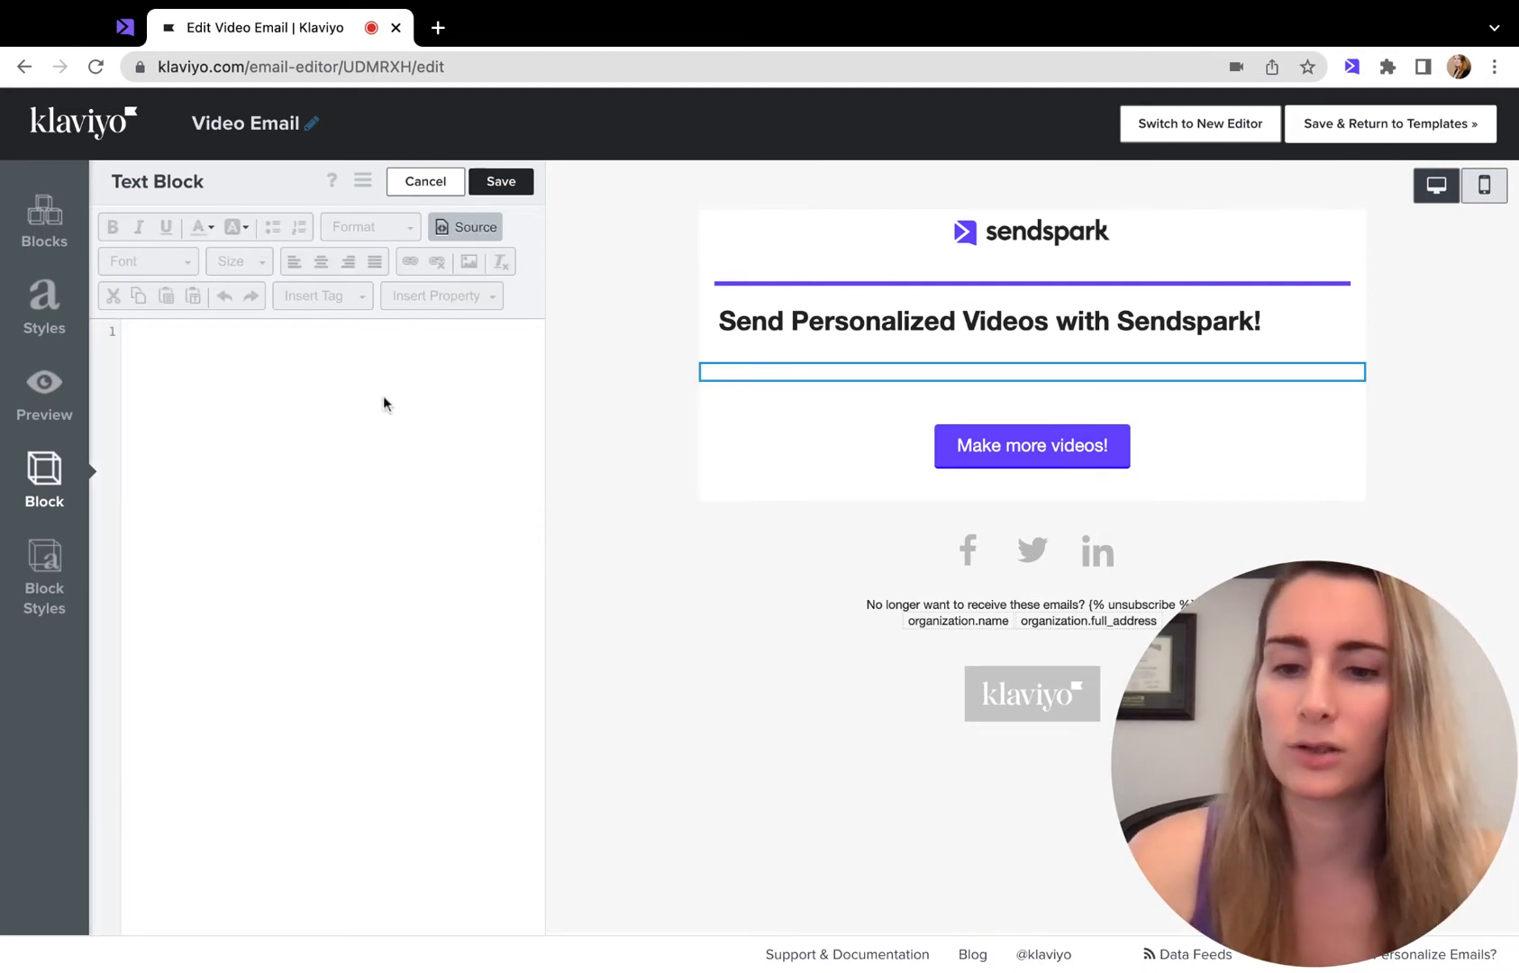
key(super+v)
scroll(386, 425, up, 2)
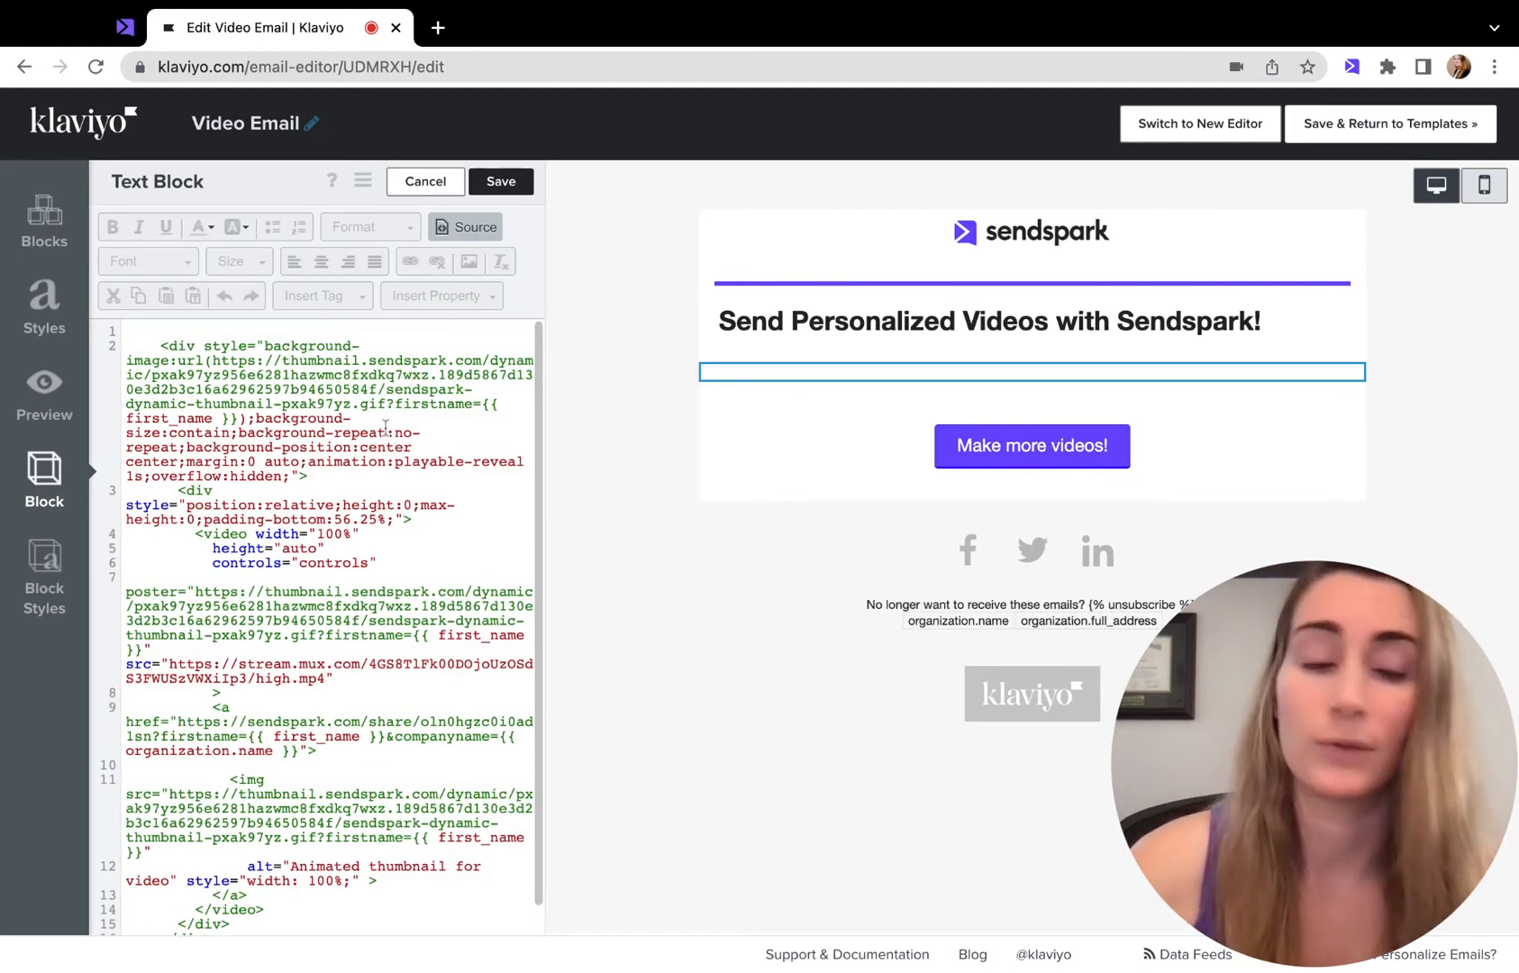
Step: Check the pasted video code through to its end and save the text block in the email template
scroll(385, 425, down, 1)
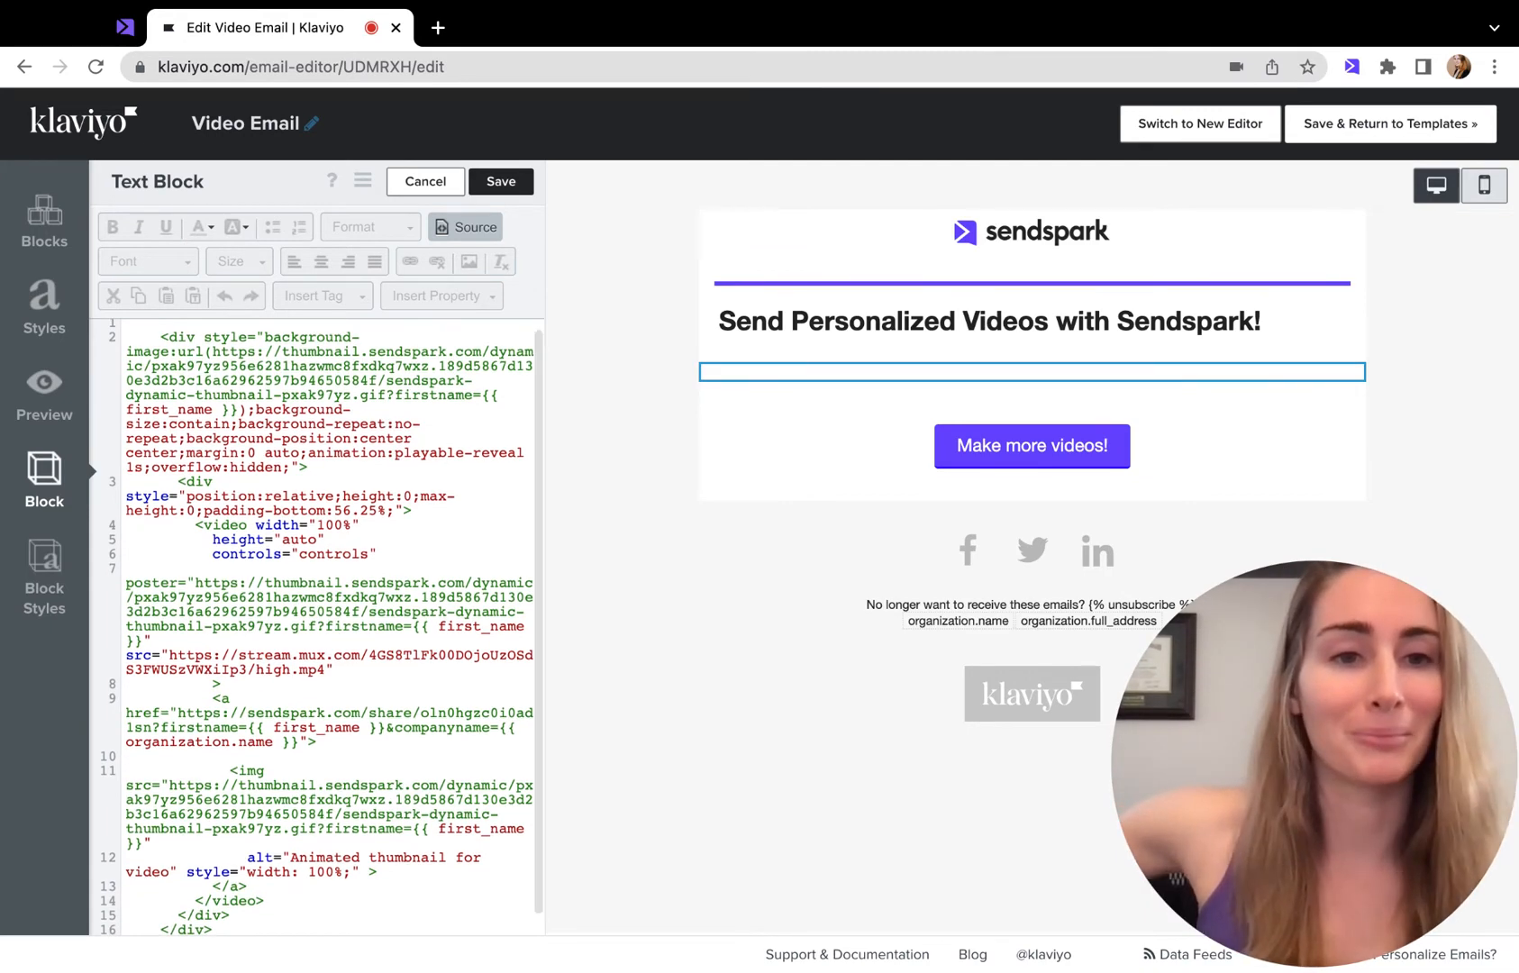
scroll(326, 626, down, 1)
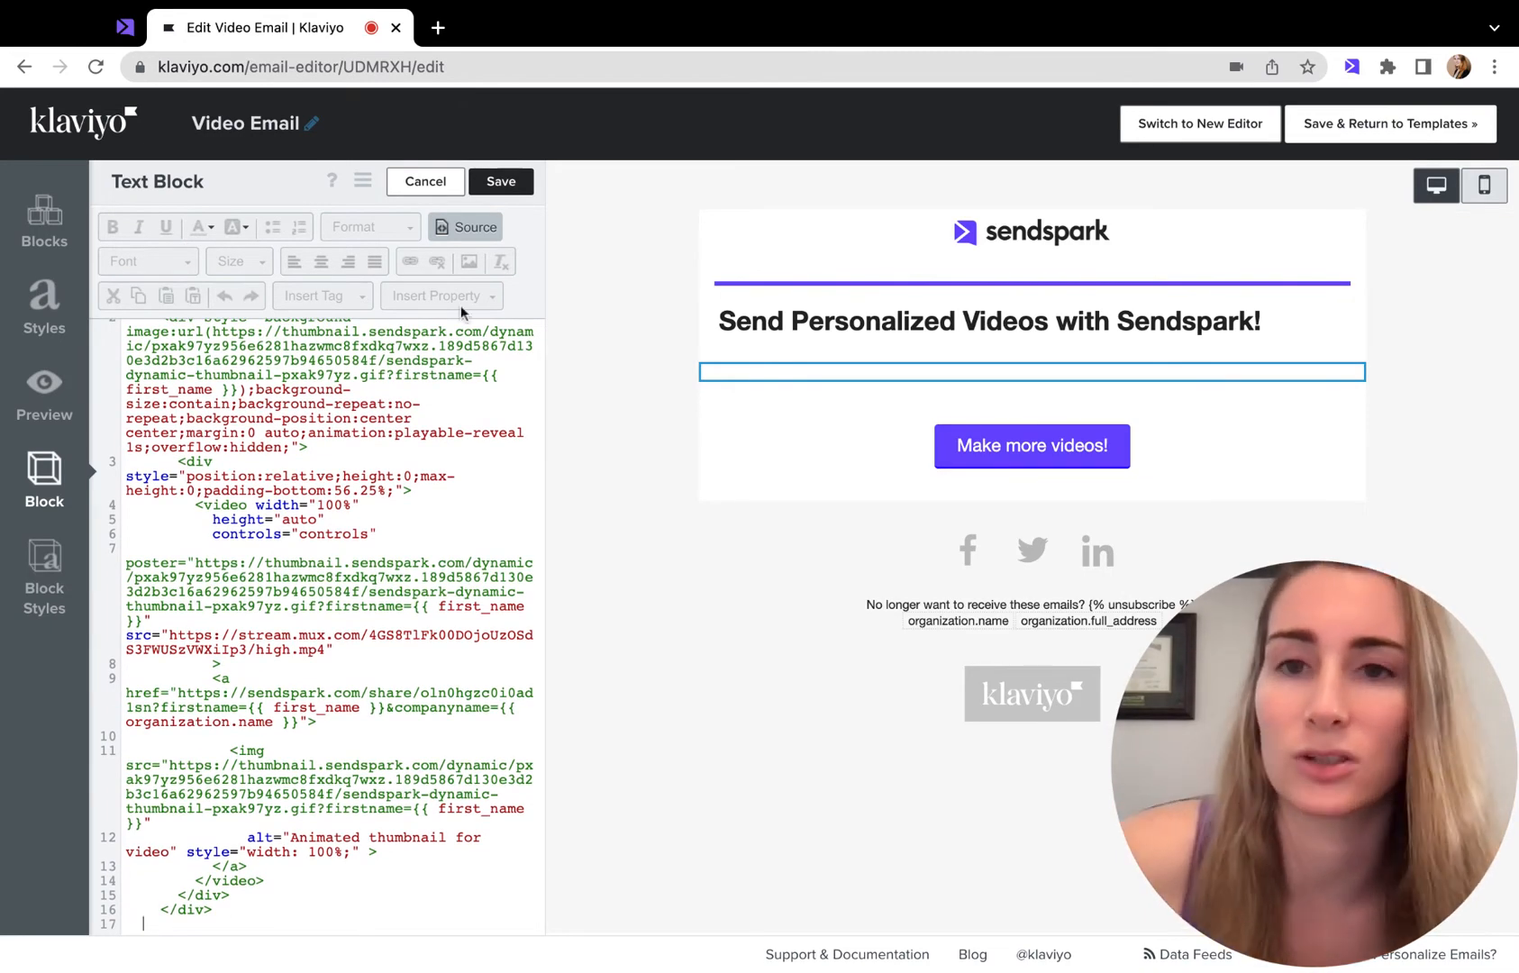
click(506, 186)
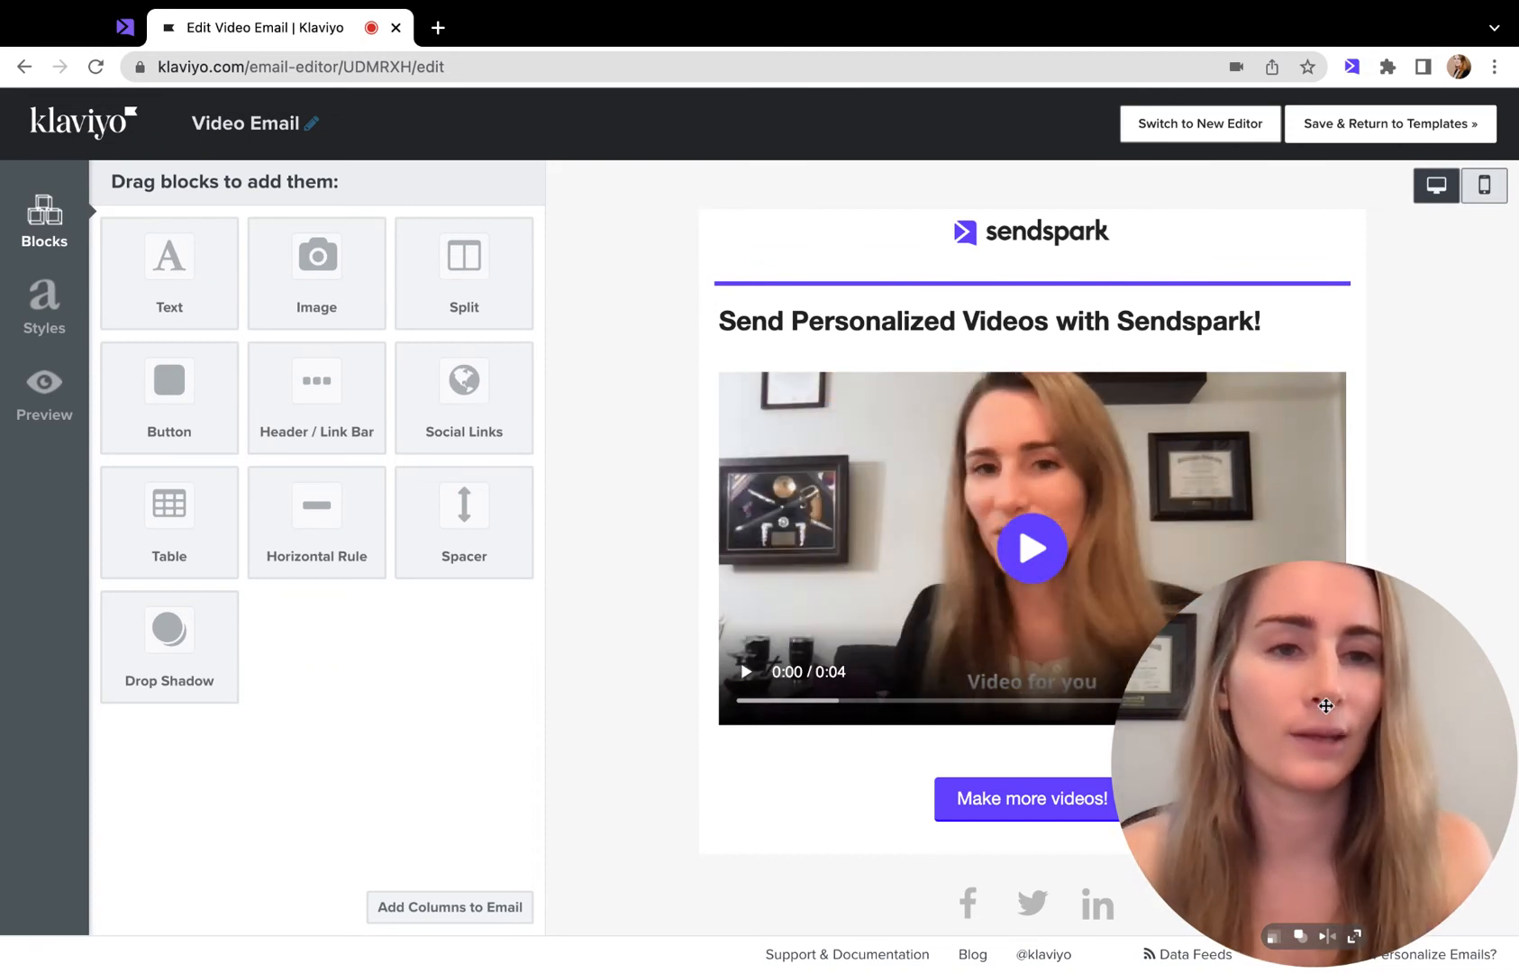
drag(1326, 705, 1326, 235)
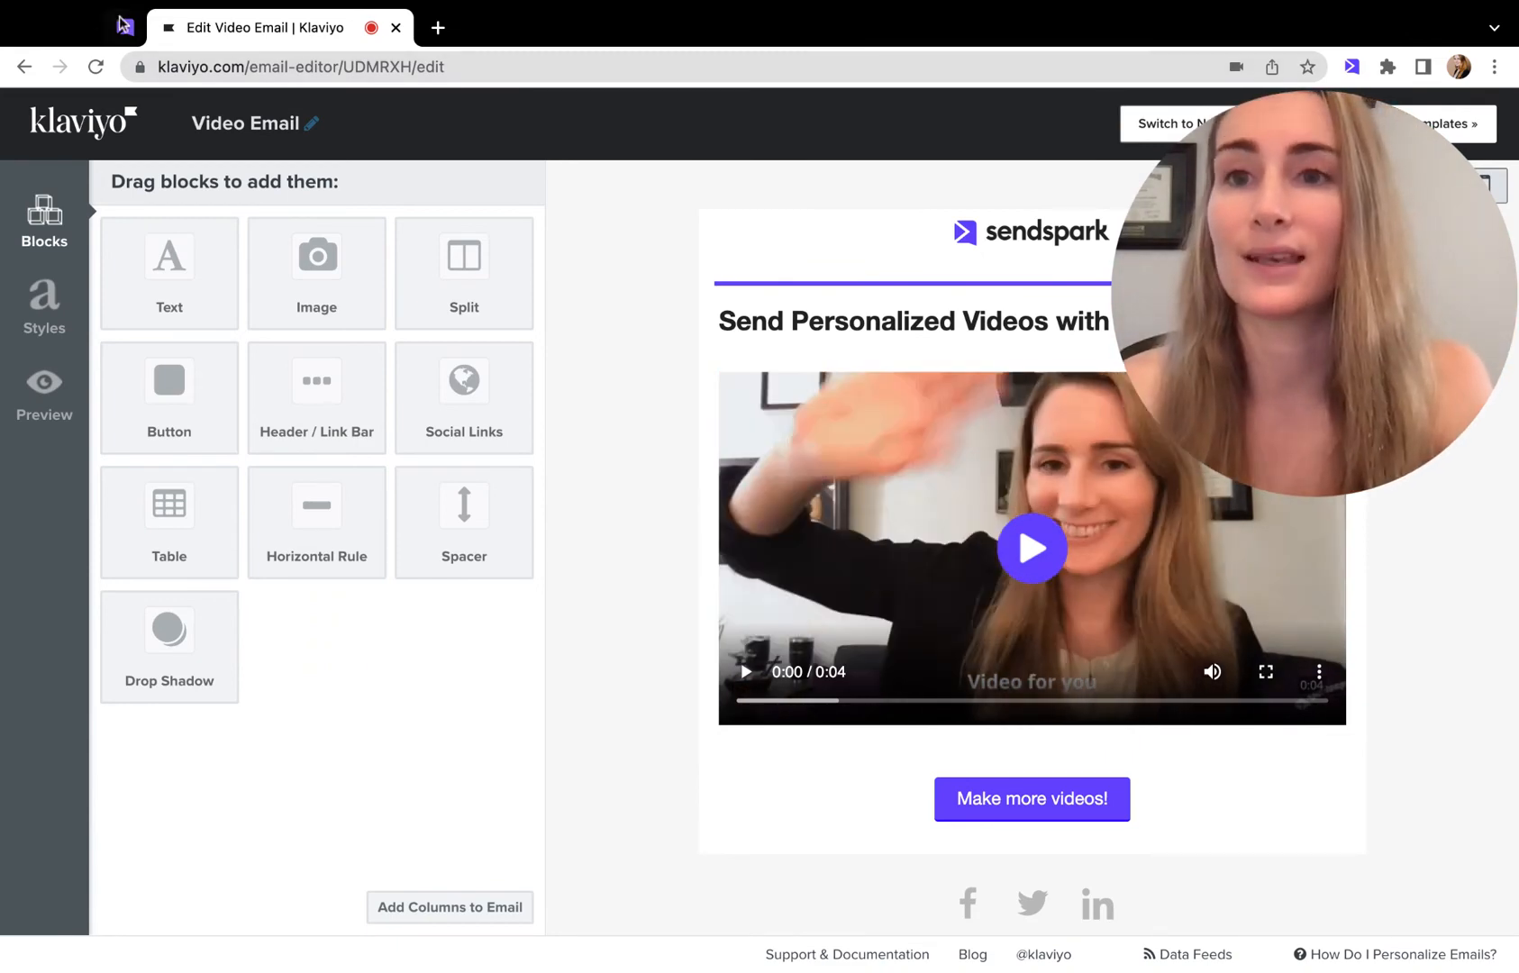
Step: Switch back to the Sendspark video editor, close the sharing dialog and open a preview of the video's share page
click(126, 29)
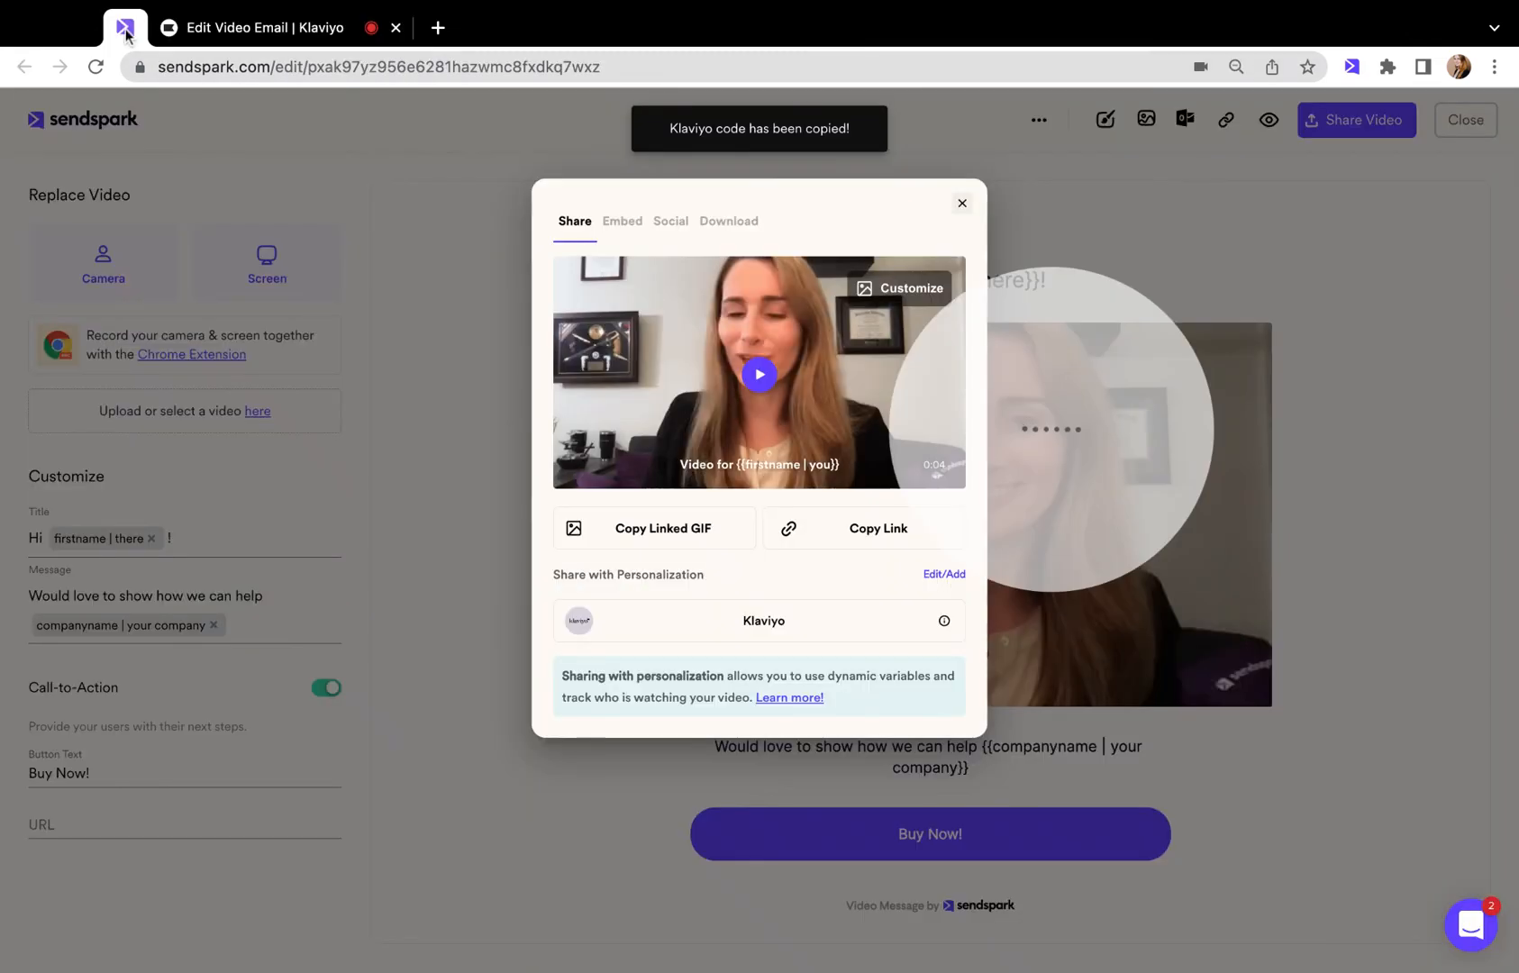
click(962, 203)
click(1270, 121)
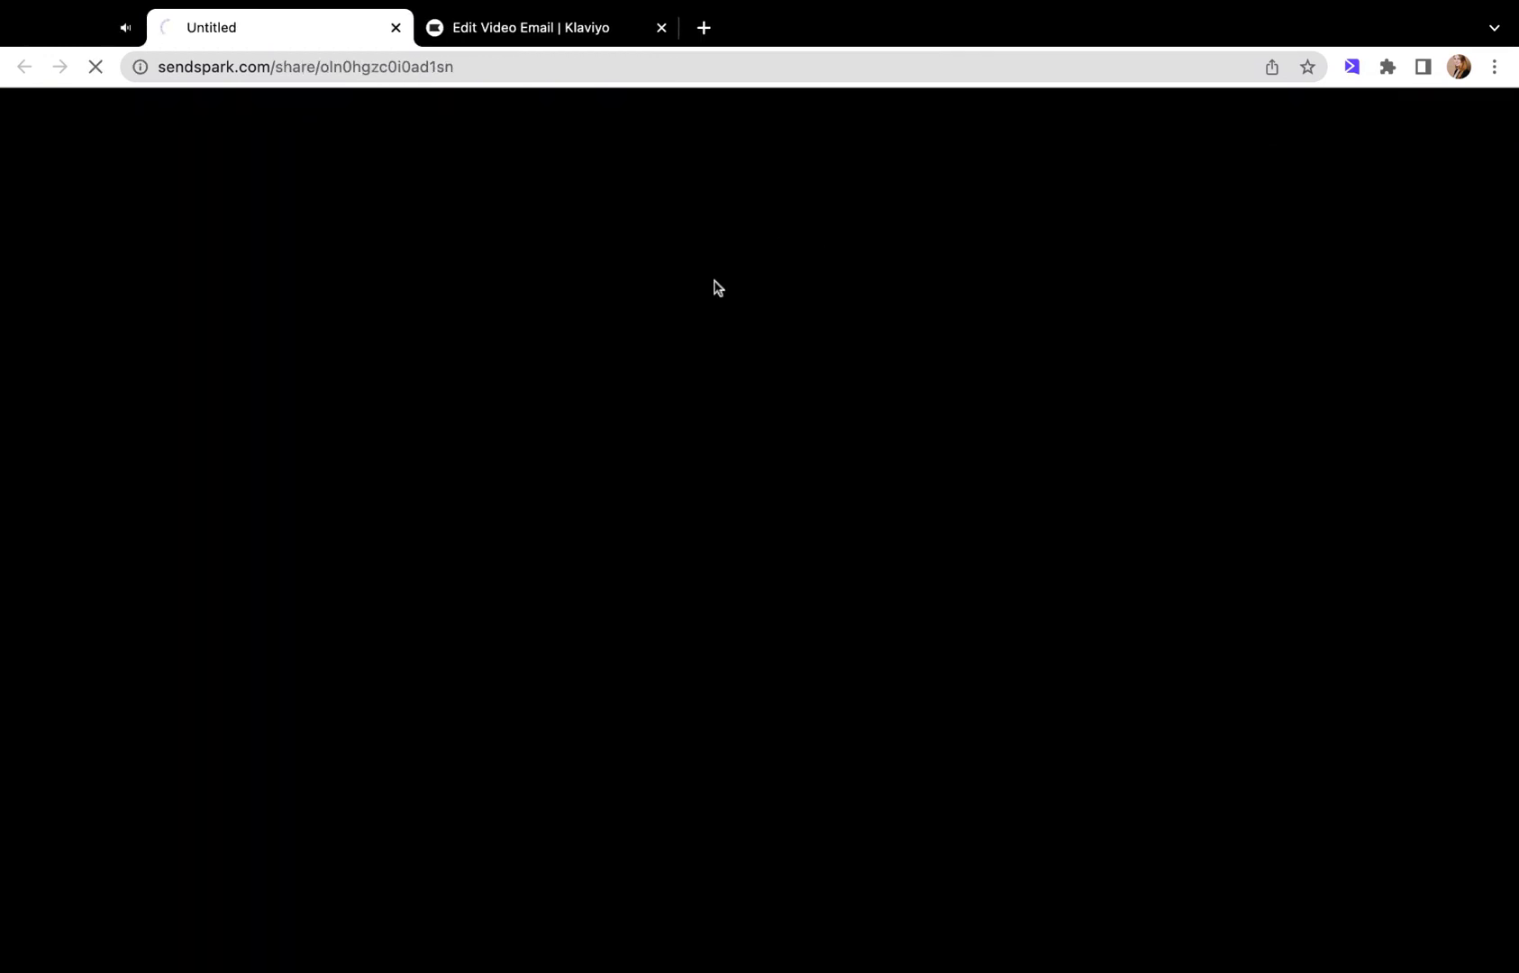